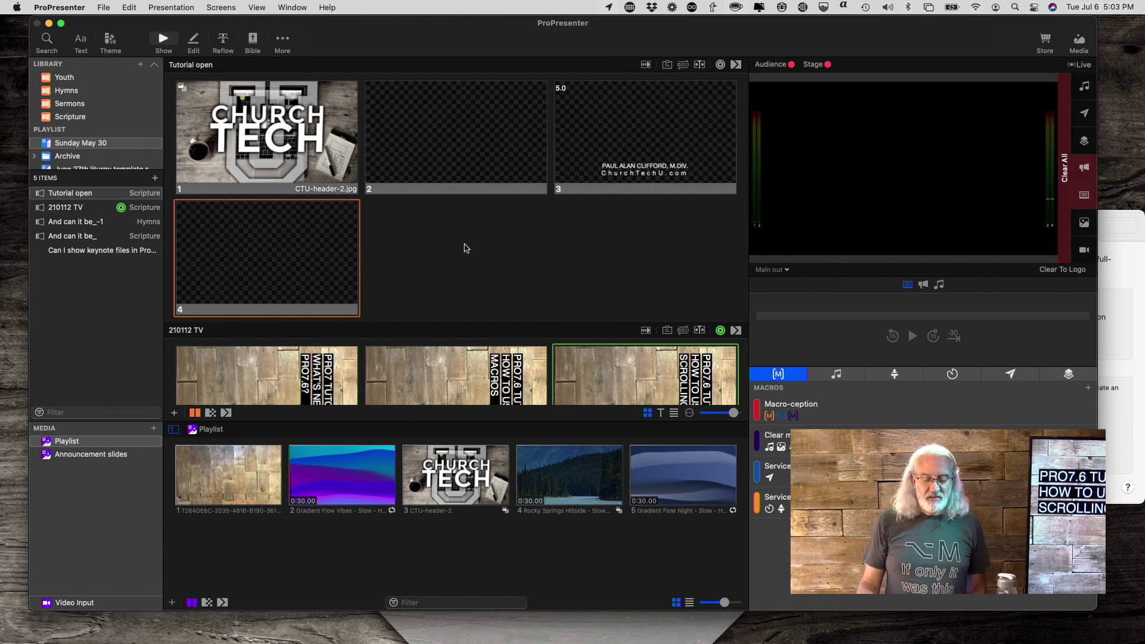
- Open the Theme Editor from the More toolbar menu, showing the Scrolling text theme
scroll(467, 248, down, 2)
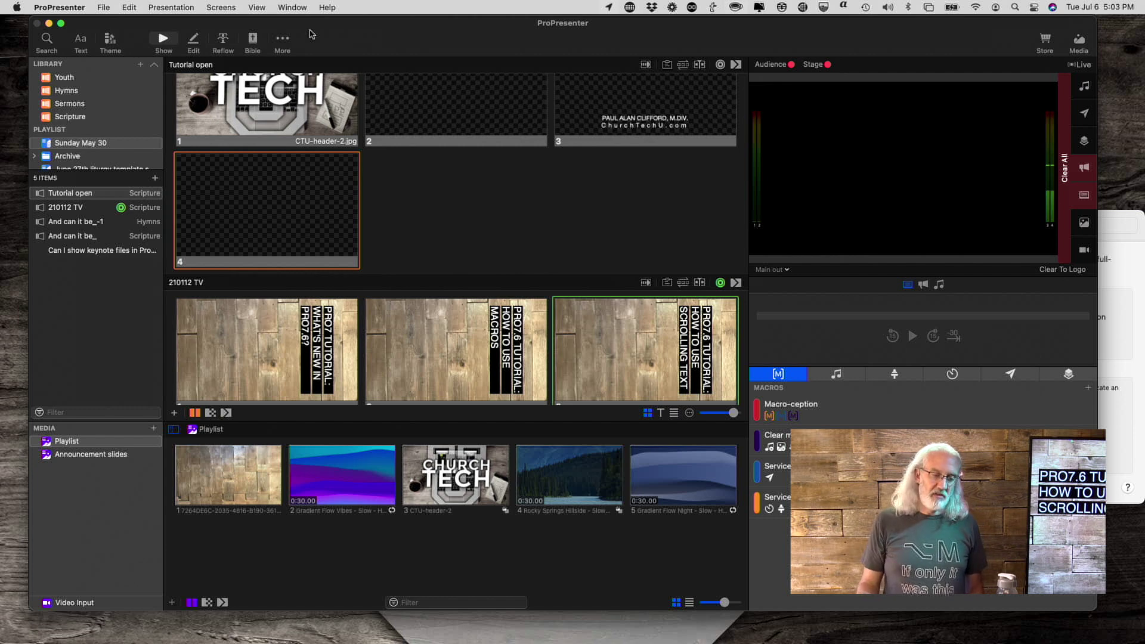
click(283, 41)
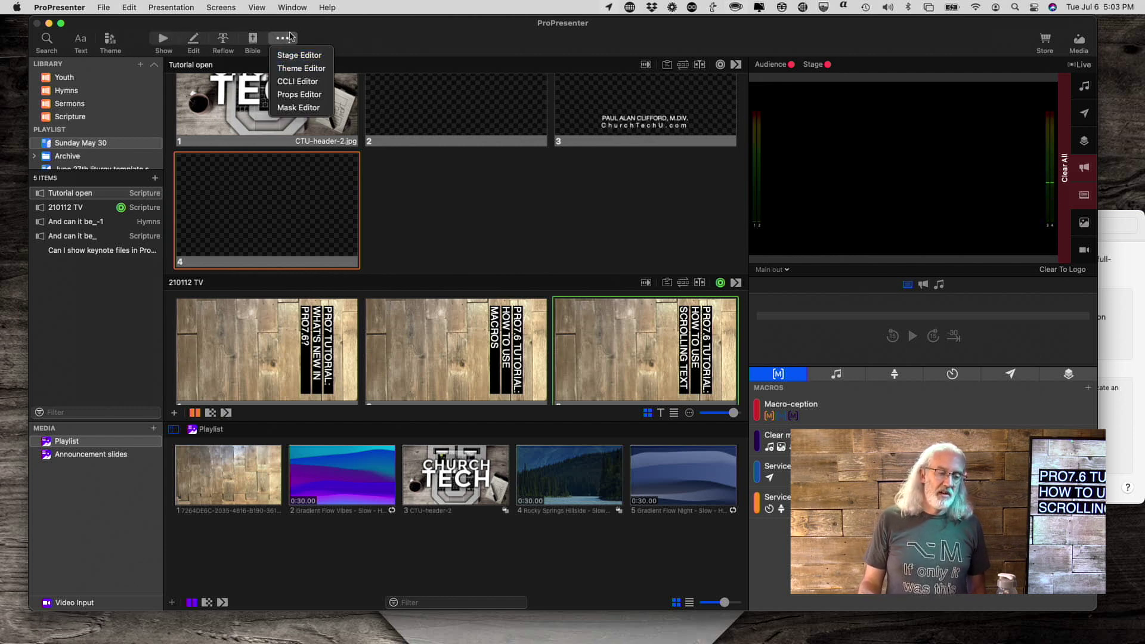
click(285, 70)
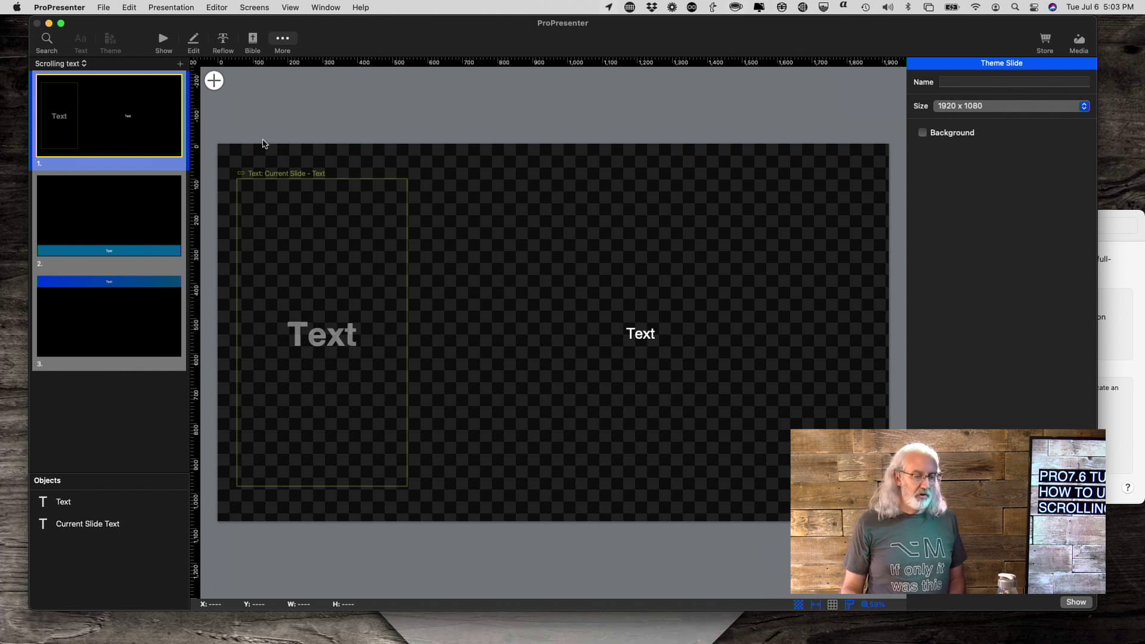
- Select the Current Slide Text box and show its Text inspector scrolling settings
click(468, 256)
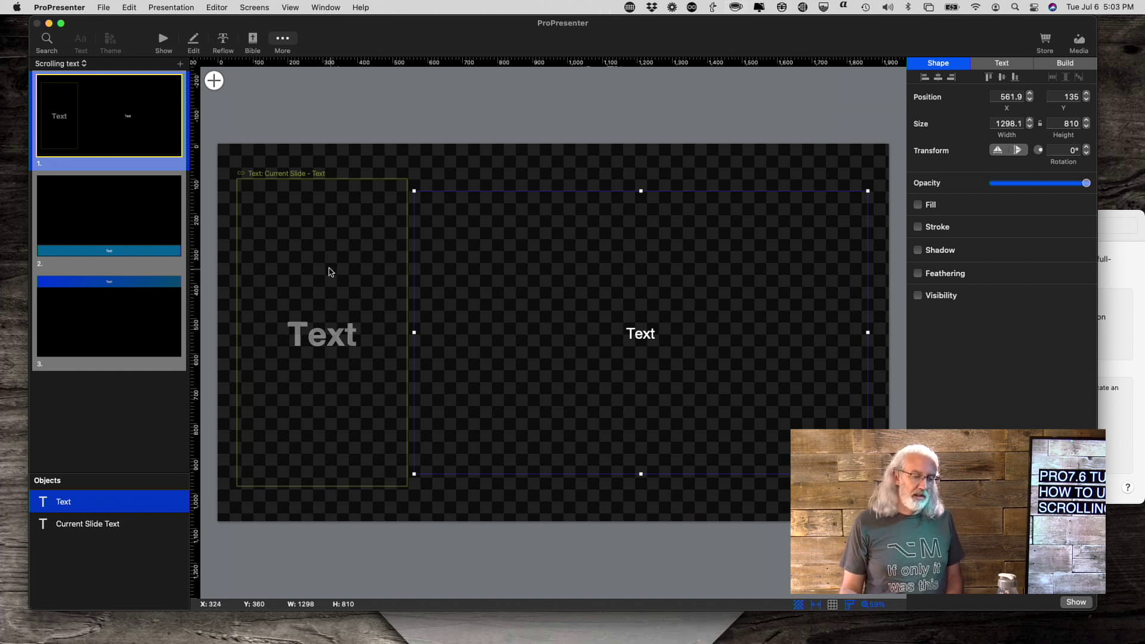
click(318, 338)
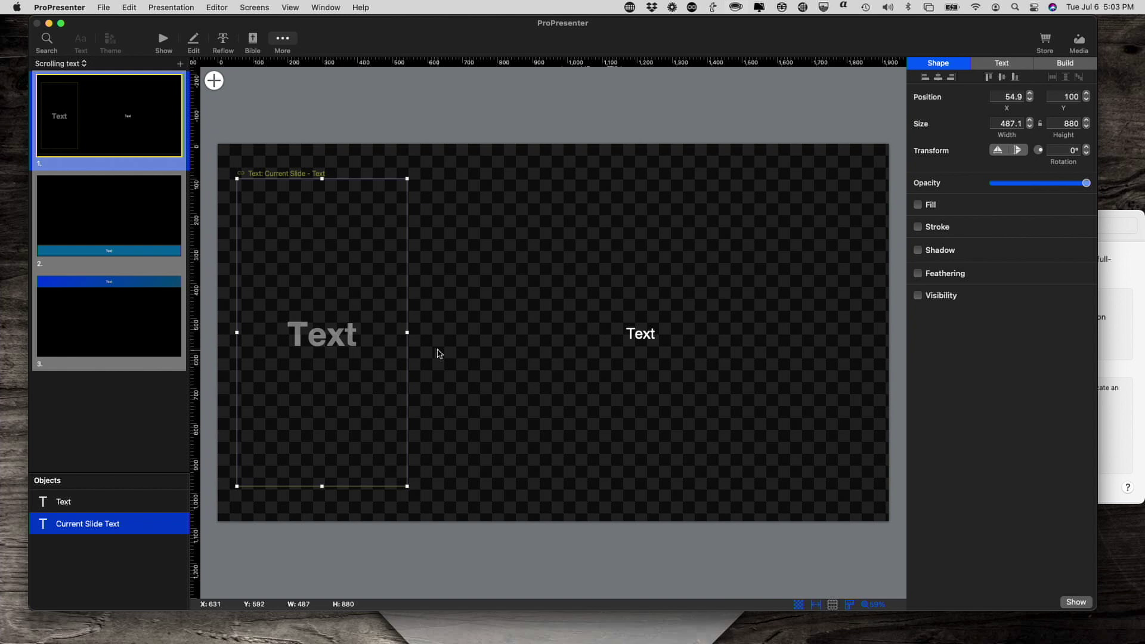
click(1001, 62)
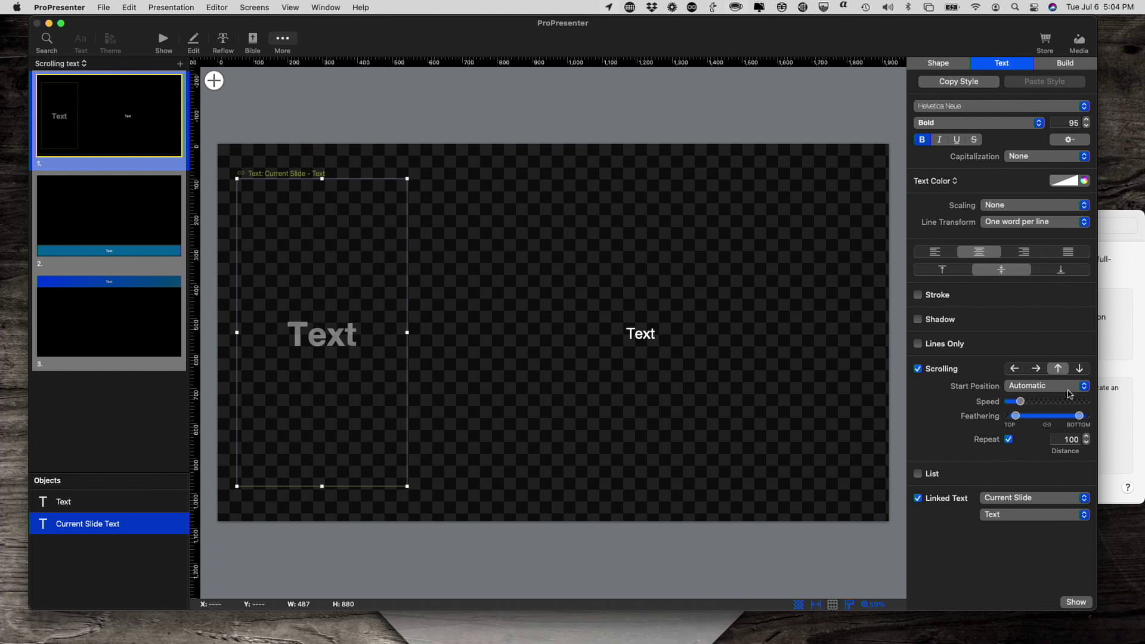
- Try Off-Screen start, revert to Automatic, and slow scrolling speed to about 9 %
click(1082, 389)
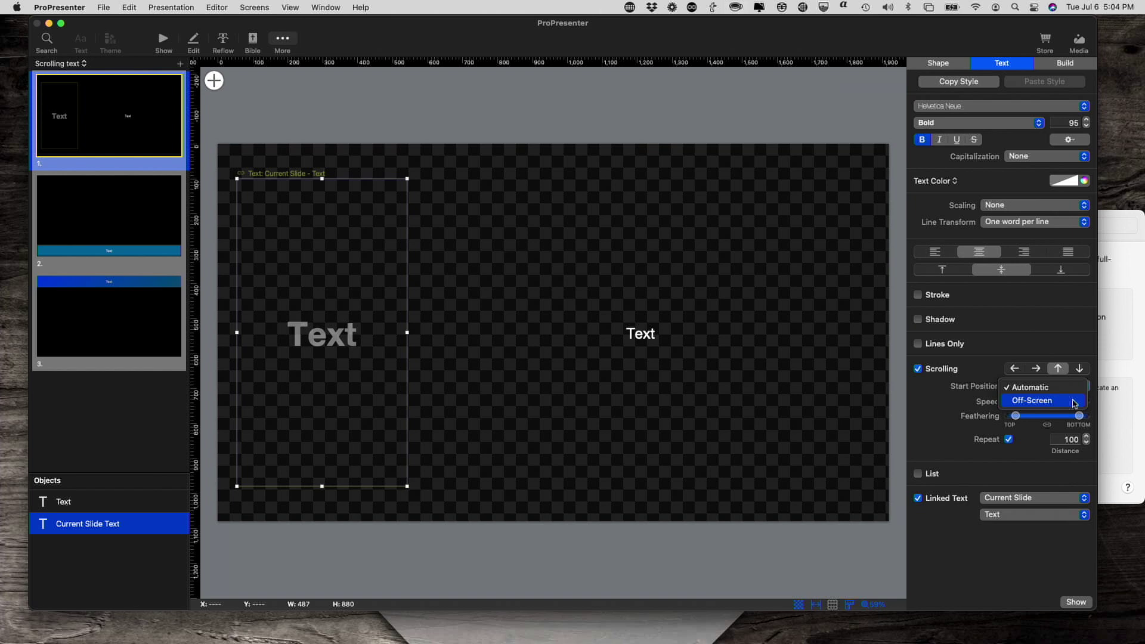
click(1074, 403)
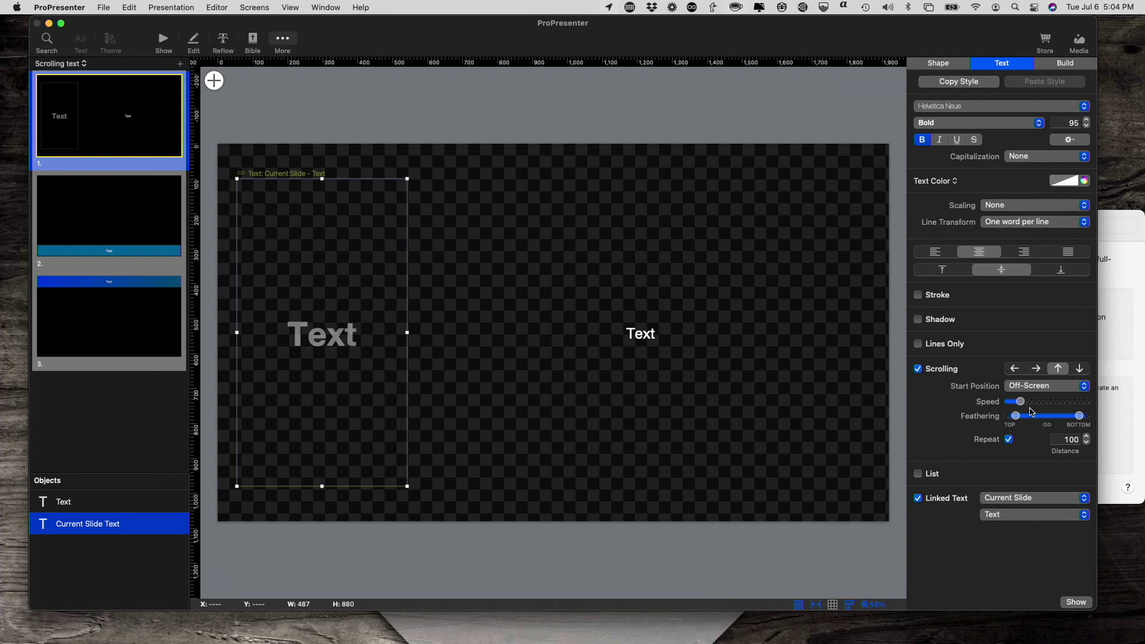
click(1084, 389)
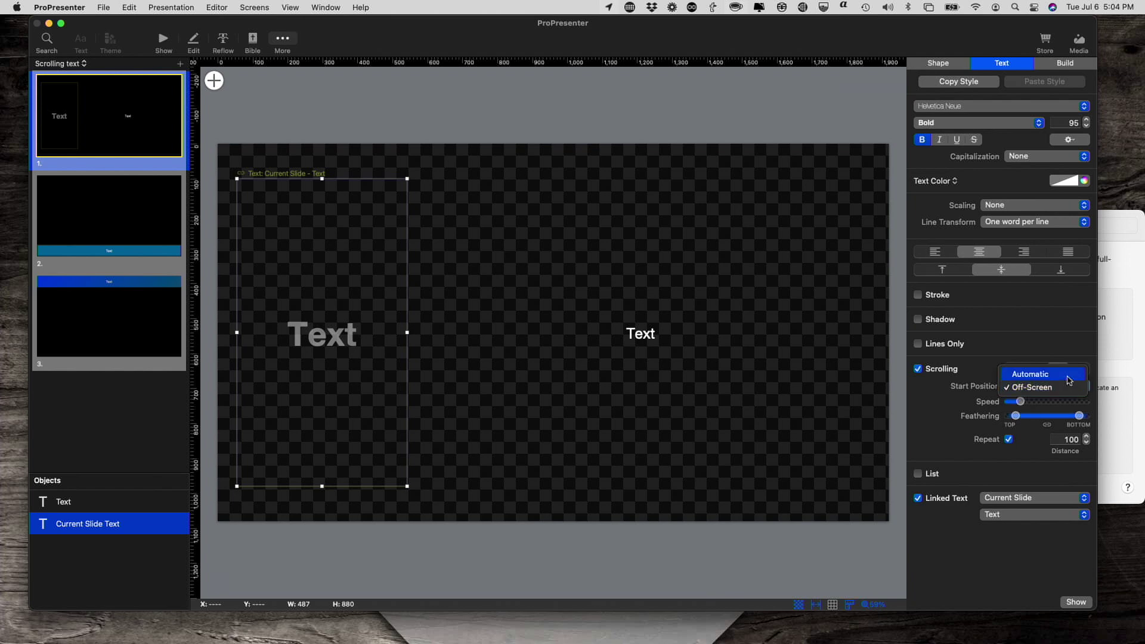
click(1067, 376)
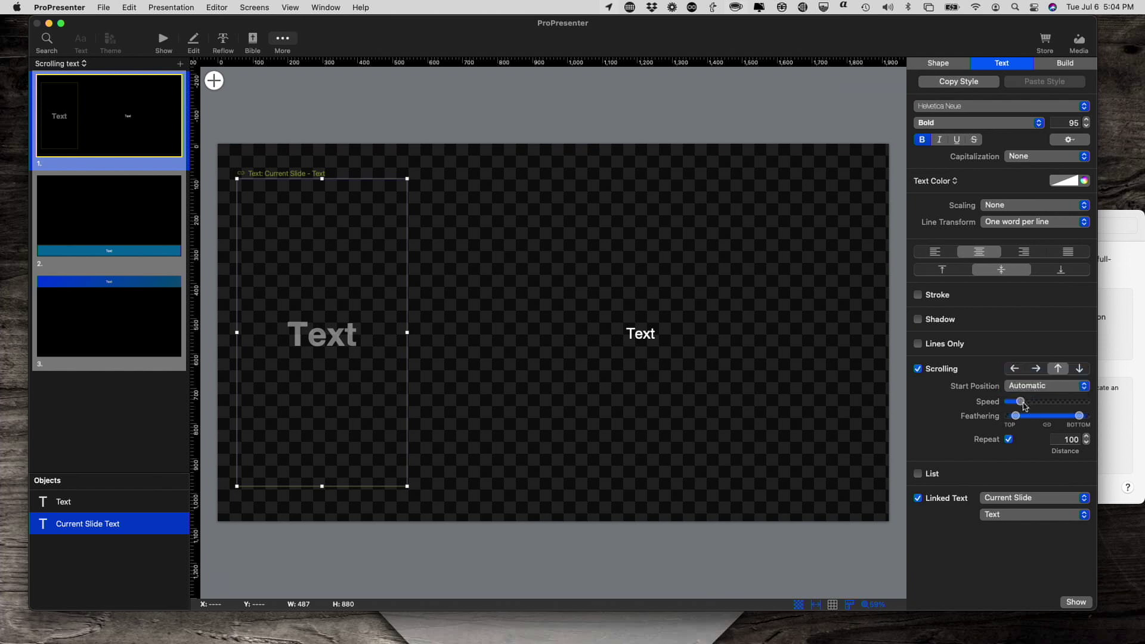
drag(1045, 407, 1048, 406)
drag(1048, 406, 1017, 405)
- Raise feathering to 21 % and try leftward scrolling before settling on upward
mouse_move(1011, 415)
mouse_down()
mouse_move(1027, 418)
mouse_move(1014, 418)
mouse_up()
click(1015, 368)
click(1058, 369)
click(1016, 373)
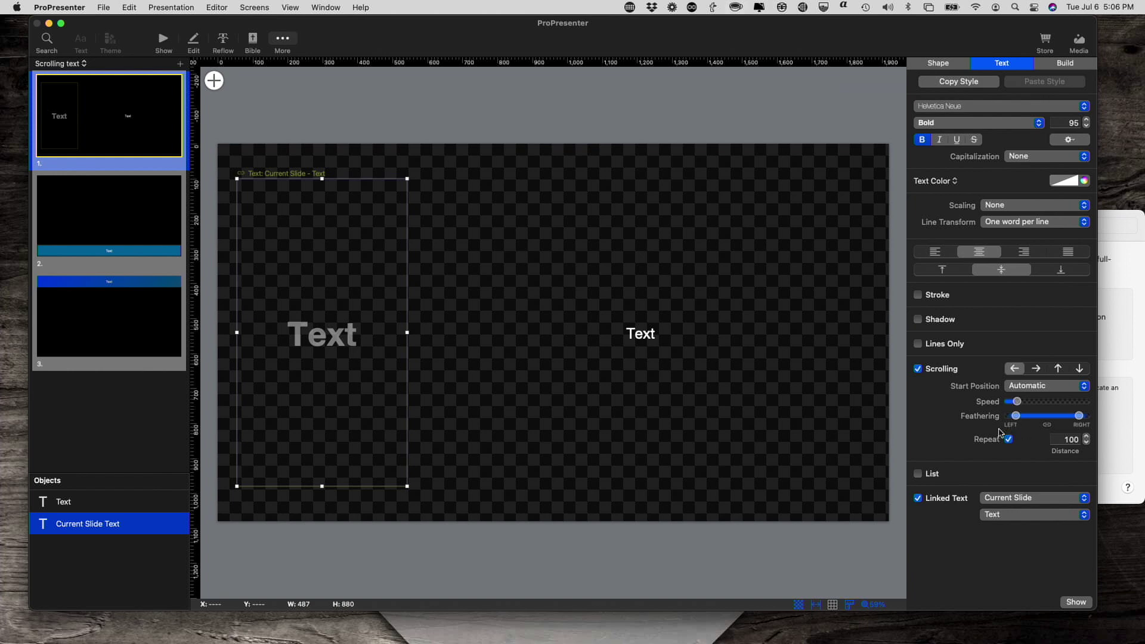
click(1058, 370)
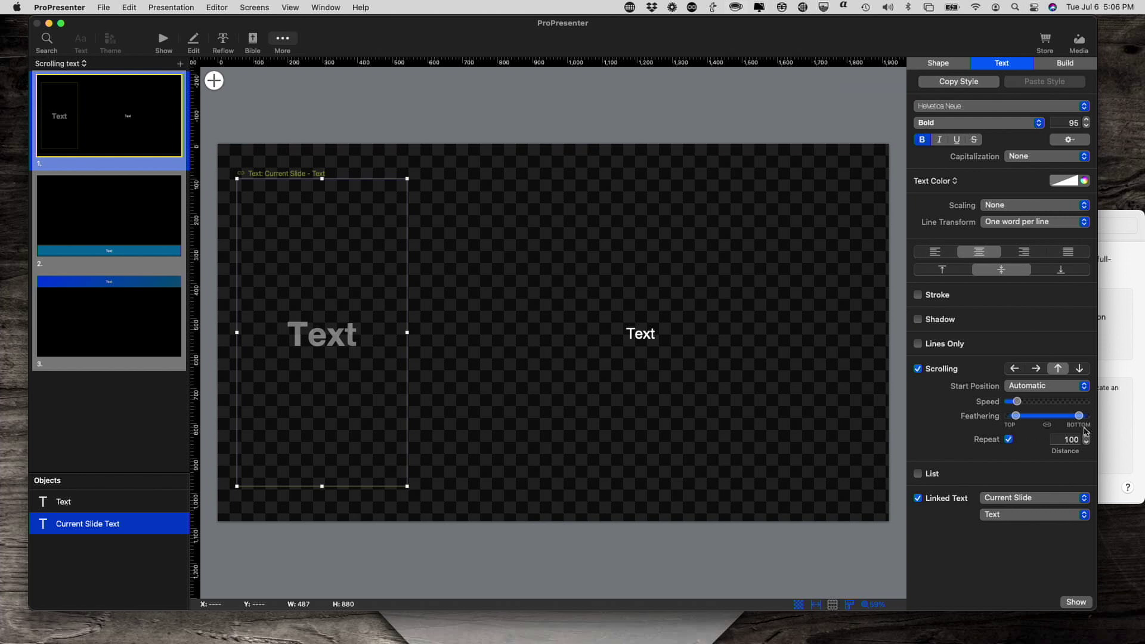
- Narrow the feathering to 13 % top and 79 % bottom, then select the repeat distance
drag(1079, 416, 1080, 418)
mouse_move(1019, 418)
mouse_move(1018, 419)
mouse_down()
mouse_move(1043, 419)
mouse_move(1020, 420)
mouse_up()
mouse_move(1080, 419)
mouse_down()
mouse_move(1058, 419)
mouse_move(1072, 420)
mouse_up()
click(1065, 439)
key(BackSpace)
text(2)
key(BackSpace)
- Cycle Line Transform through None and One word per line to One character per line, then return to Show
click(1083, 224)
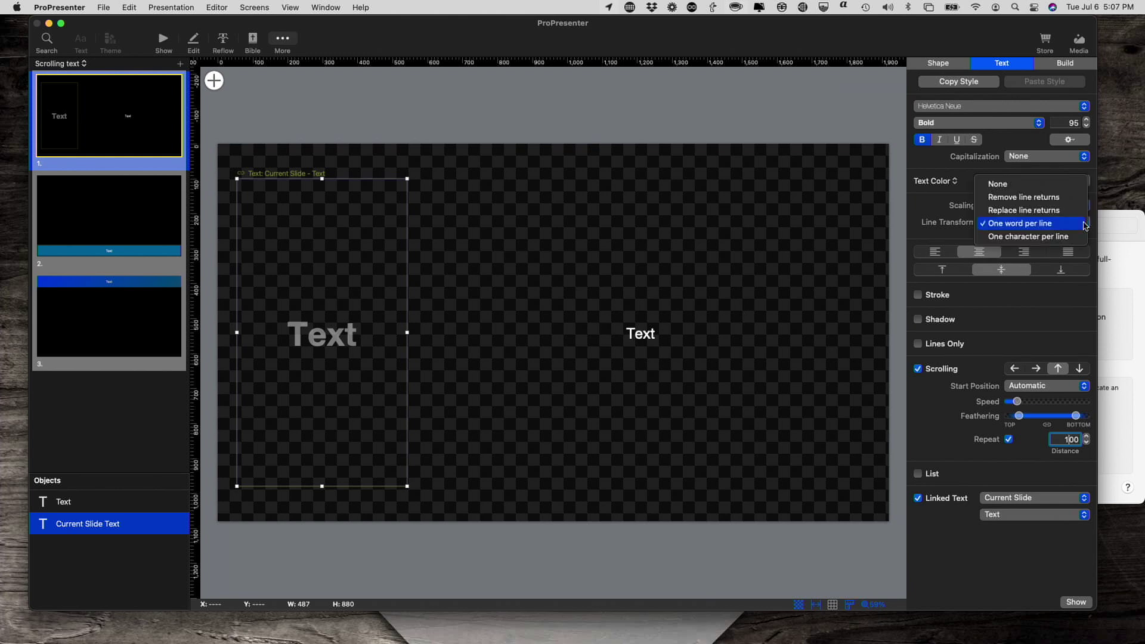
click(1044, 184)
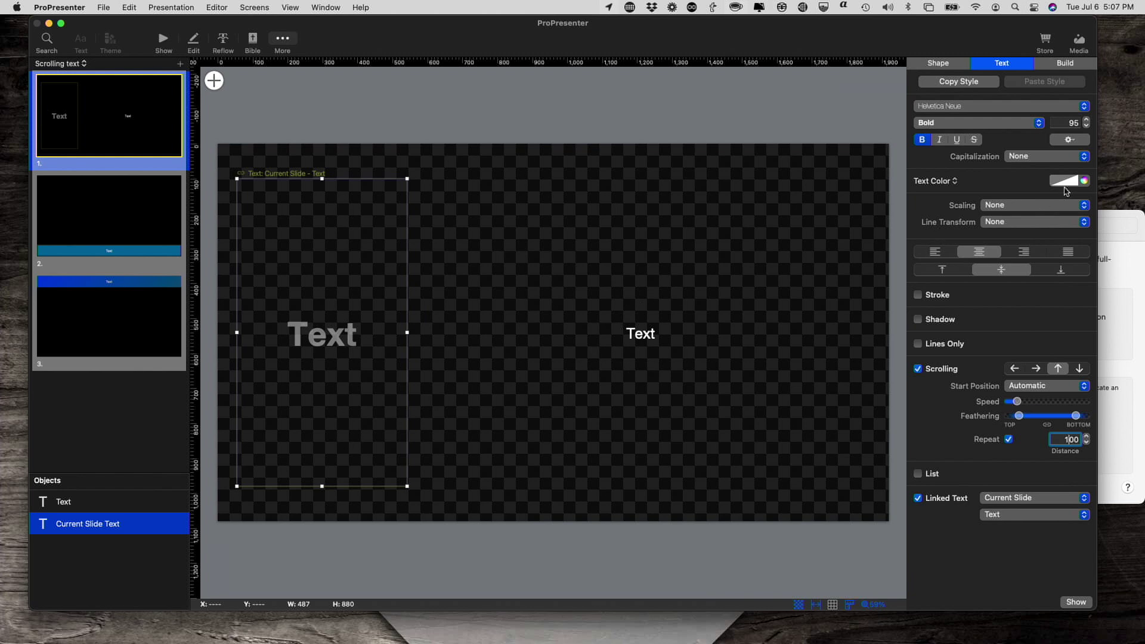
click(1084, 223)
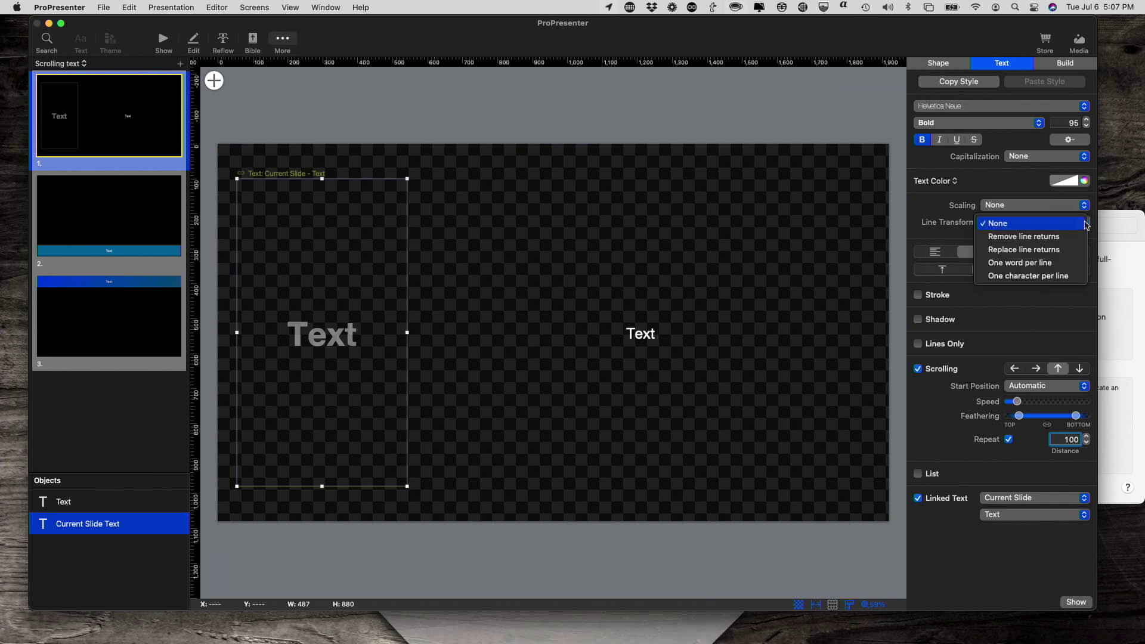
click(1072, 263)
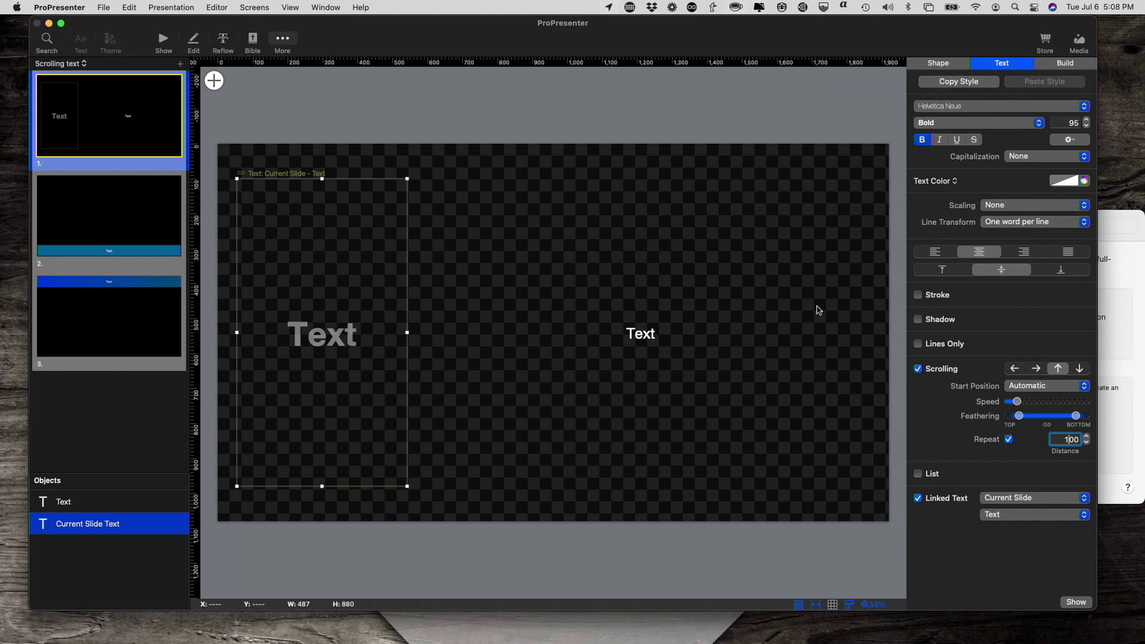
click(1083, 224)
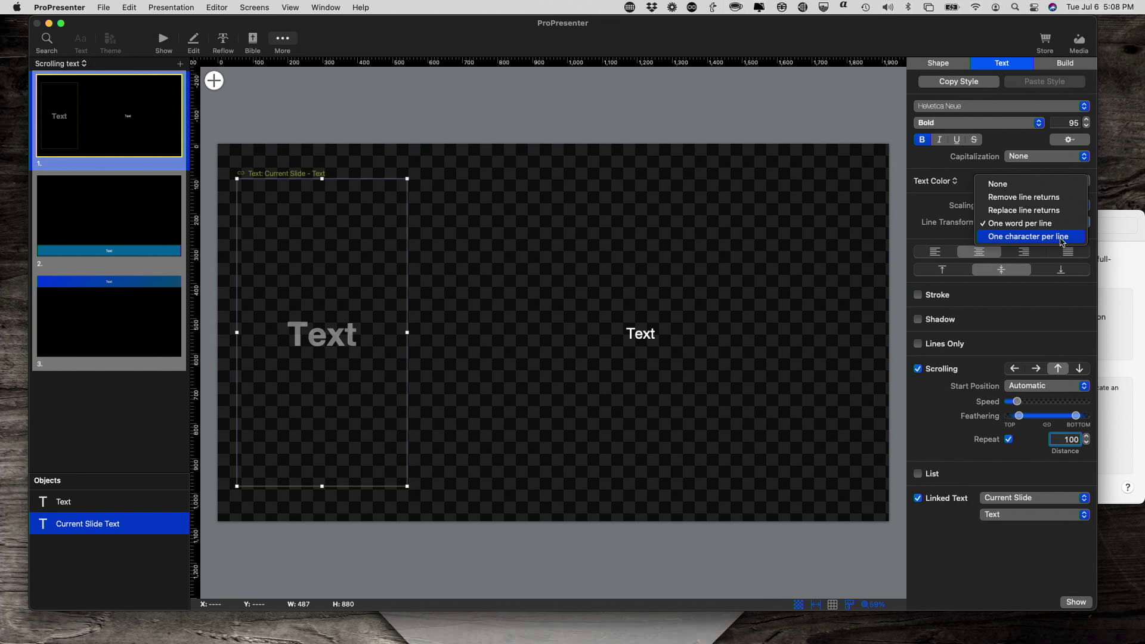
click(1062, 239)
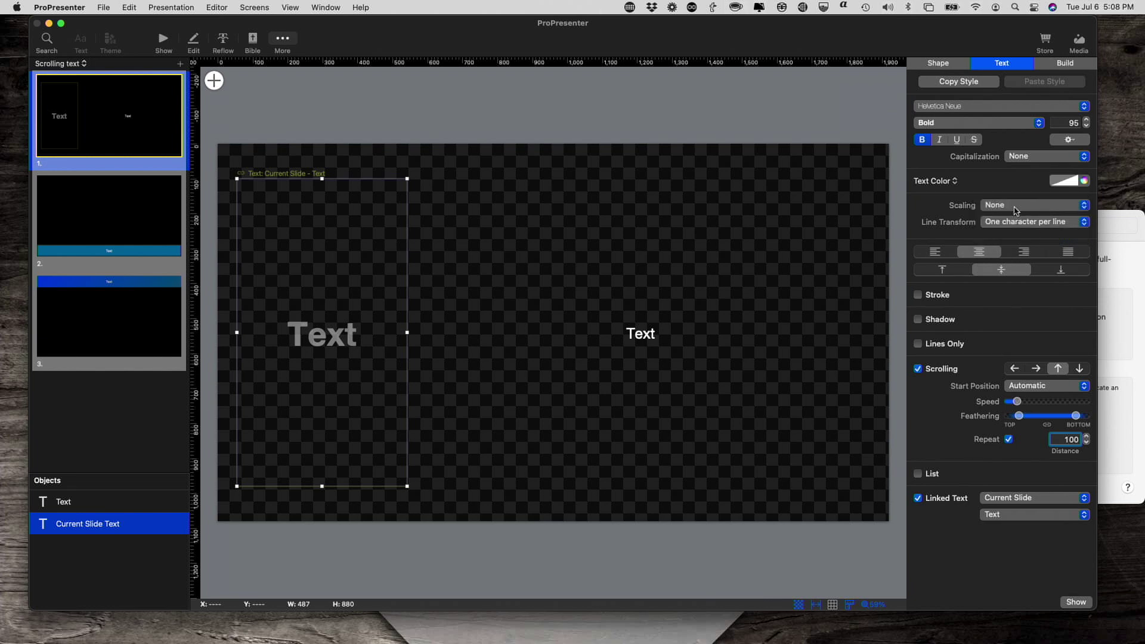
click(163, 40)
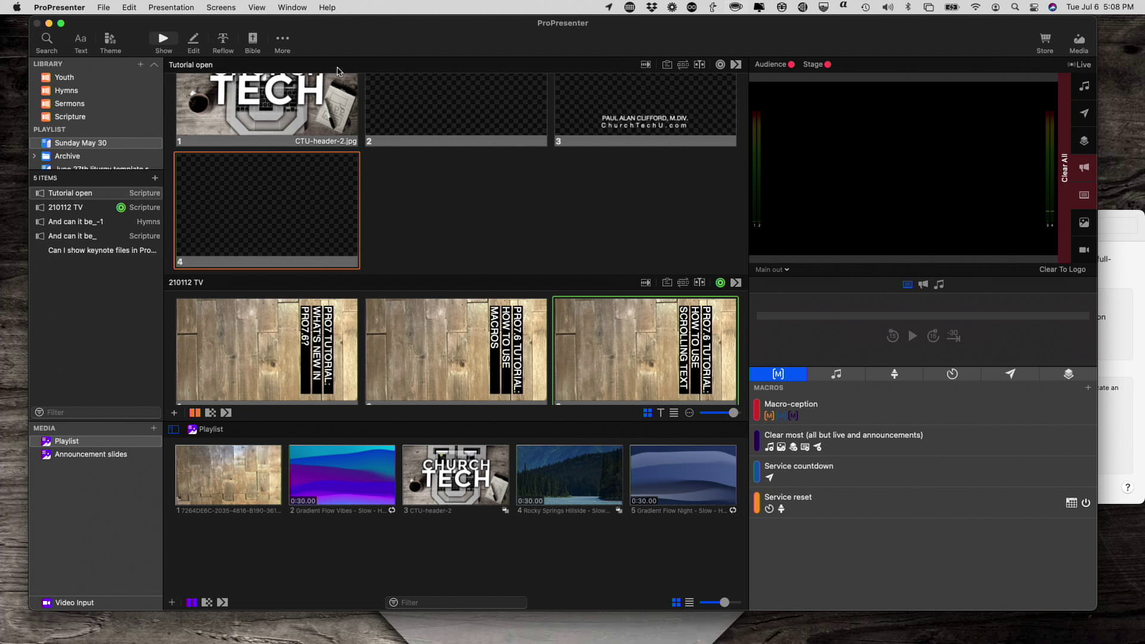
- Take slide 3, 'Amazing love! how can it be', live on the audience output
scroll(349, 182, down, 10)
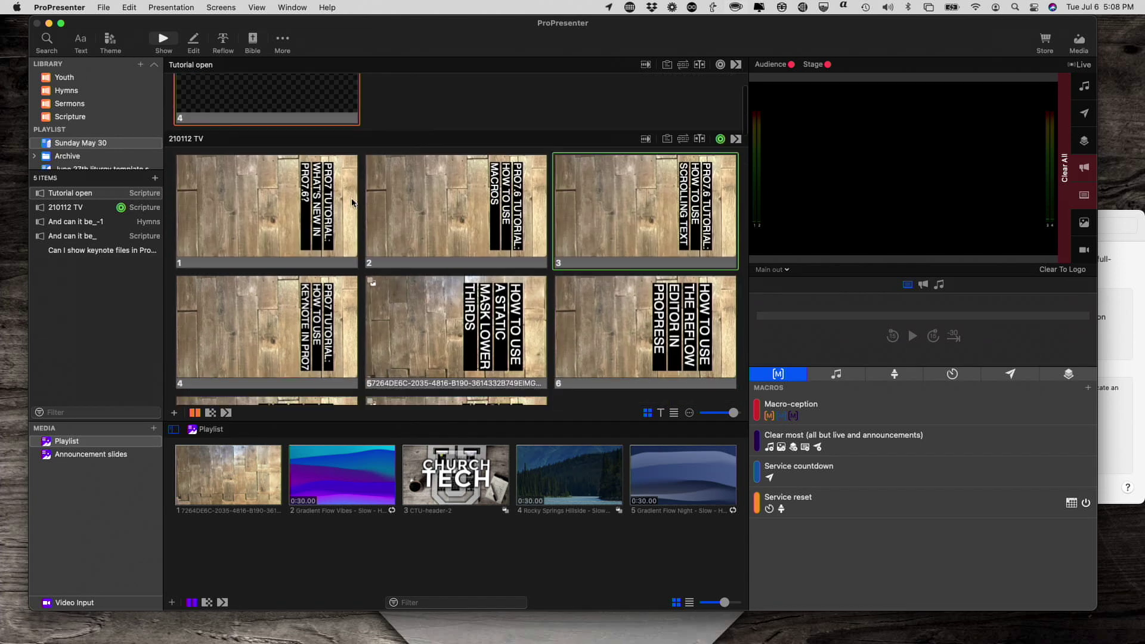
scroll(352, 203, up, 2)
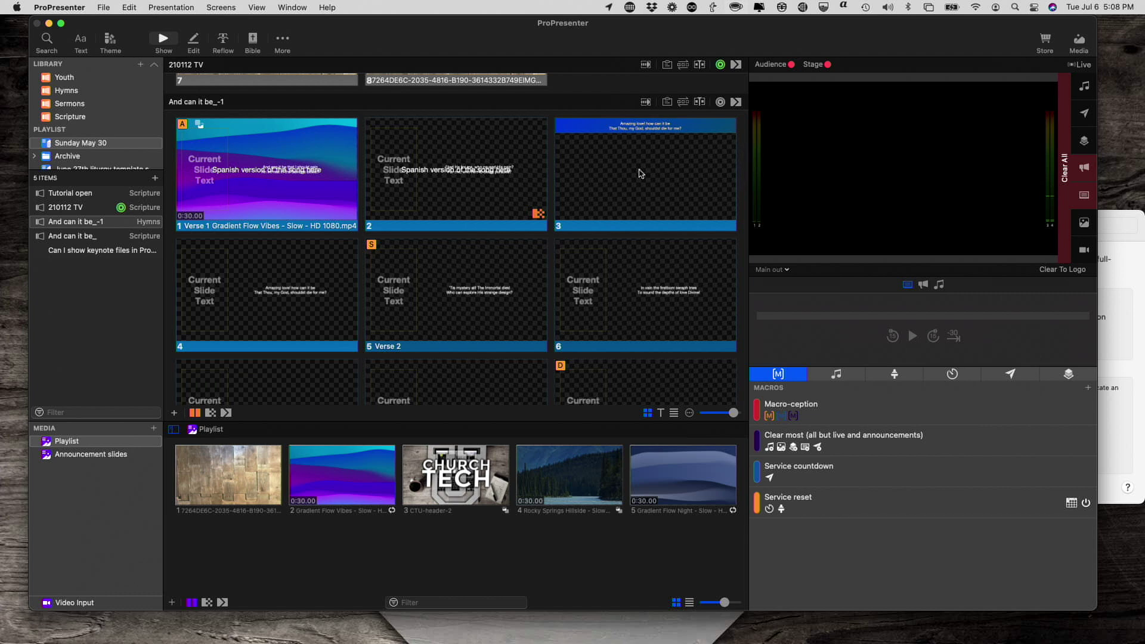
click(640, 173)
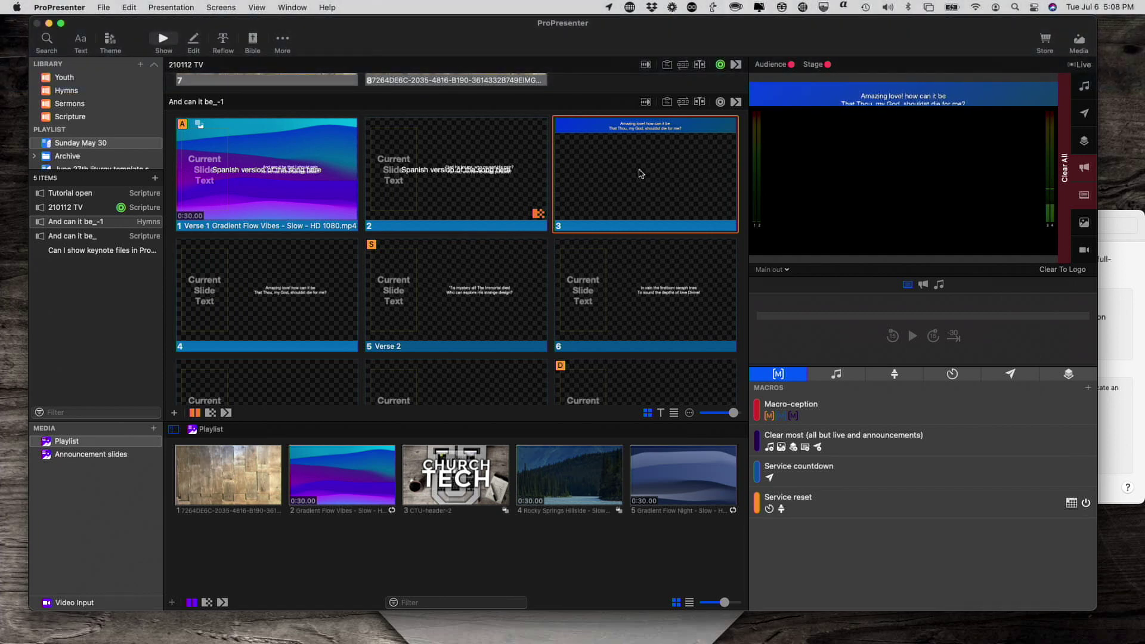
click(109, 39)
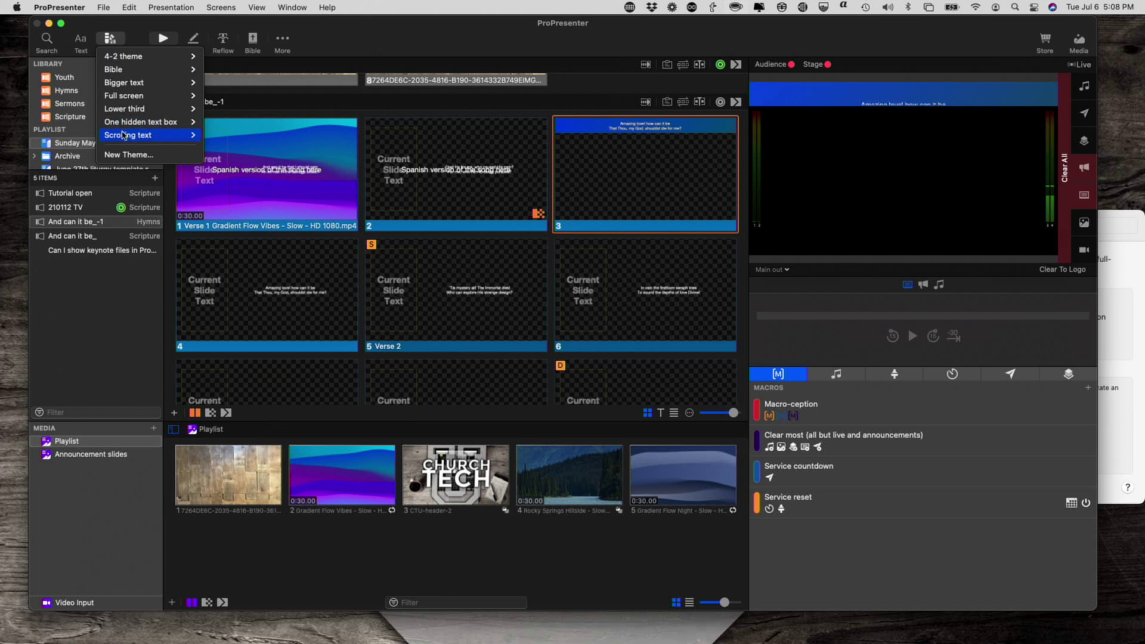
- Apply the first Scrolling text template to all slides and play Gradient Flow Vibes behind them
mouse_move(186, 133)
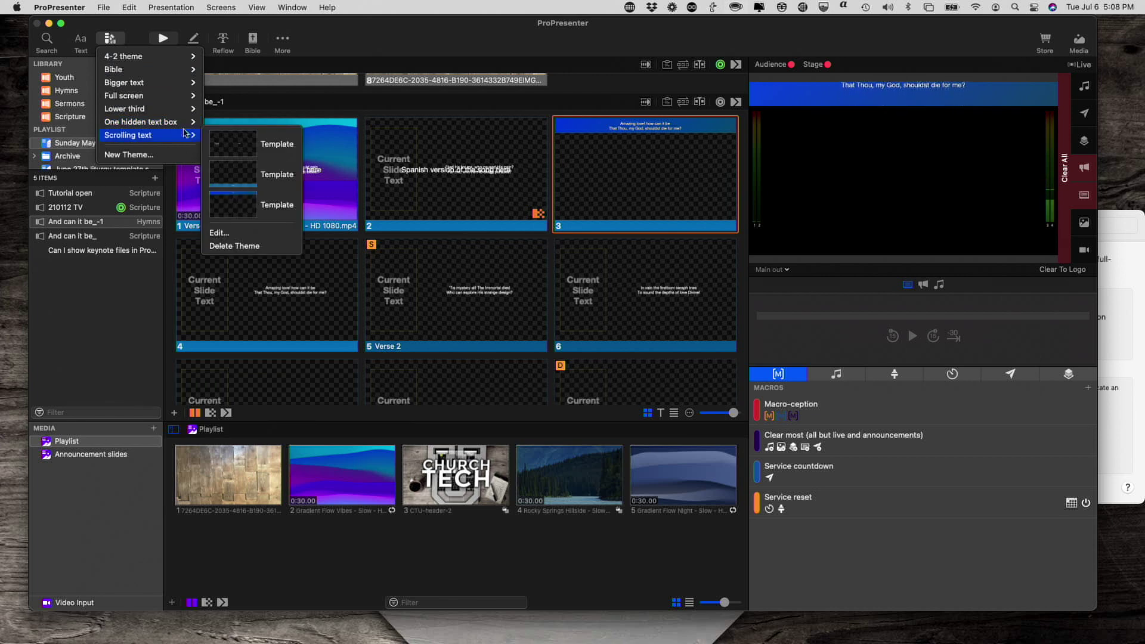
click(223, 144)
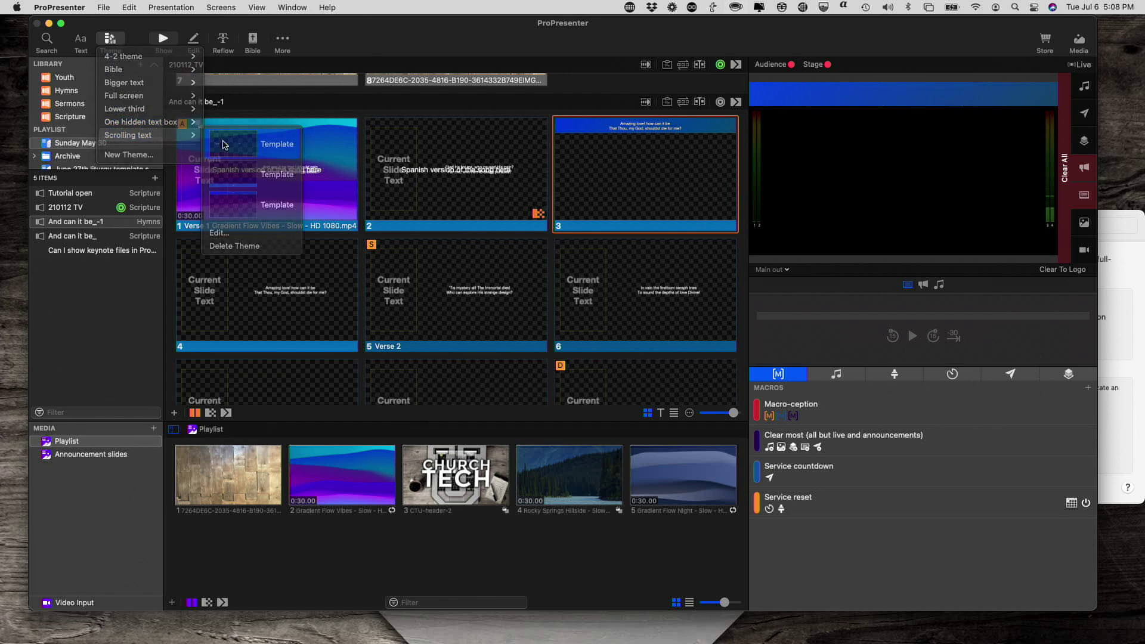
click(585, 182)
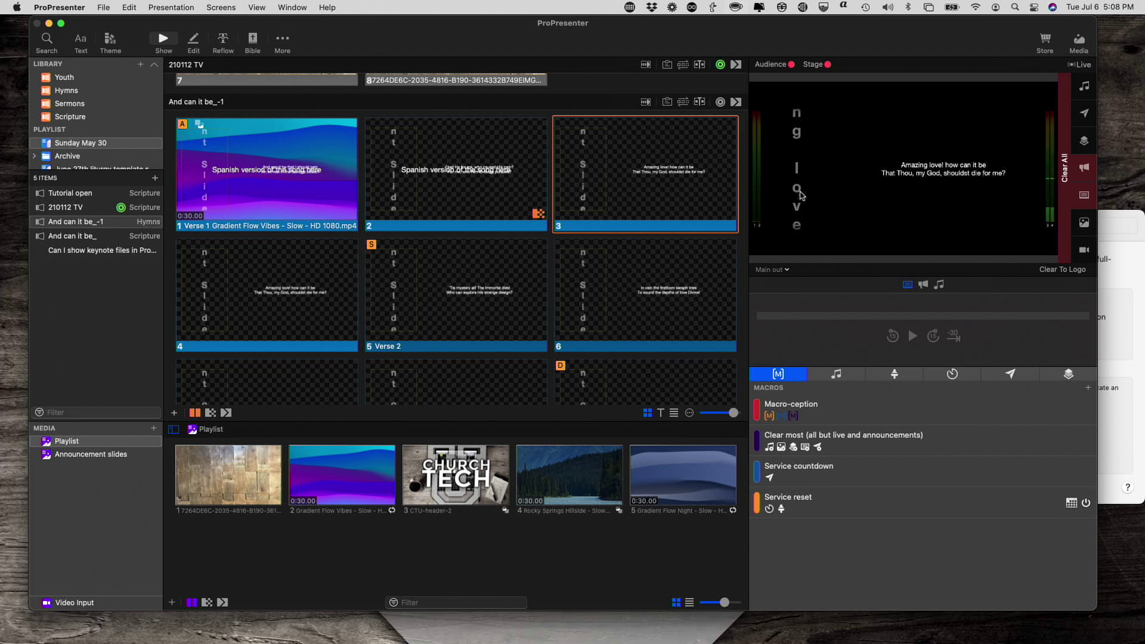
click(337, 488)
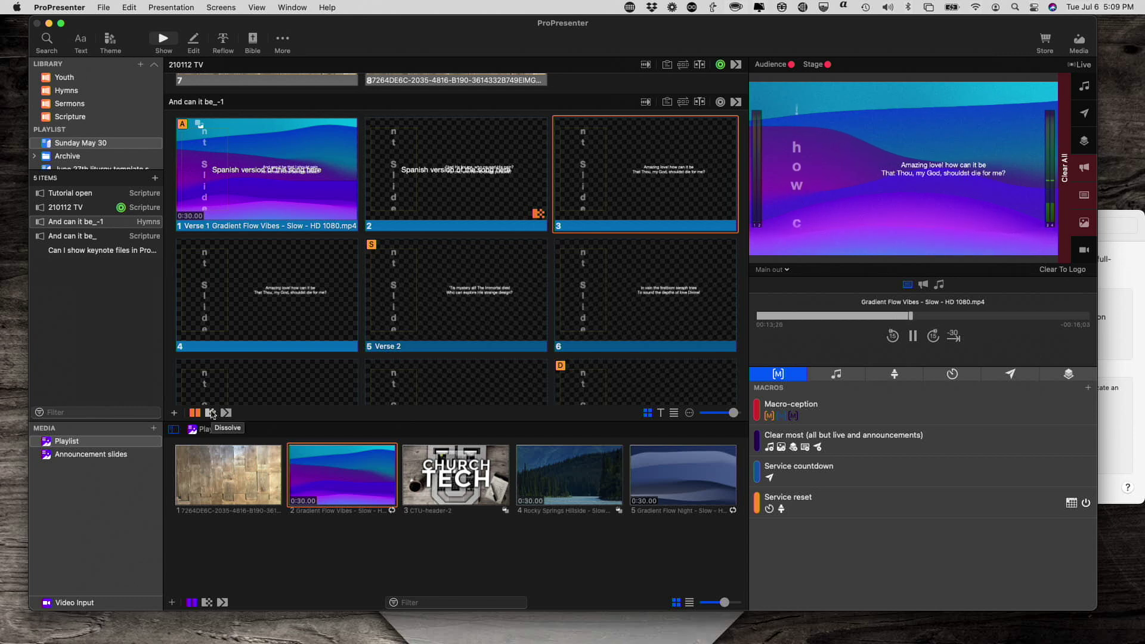
- Toggle Dissolve on and off while taking slides 4, 3, 6 and Verse 2's slide 5 live
click(211, 413)
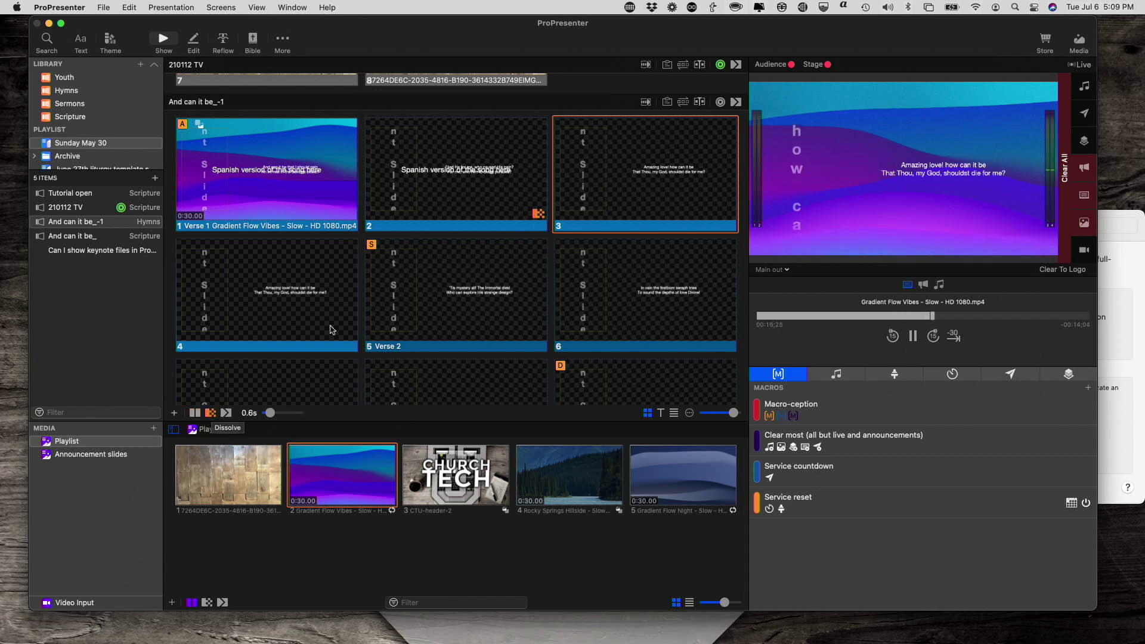
click(313, 279)
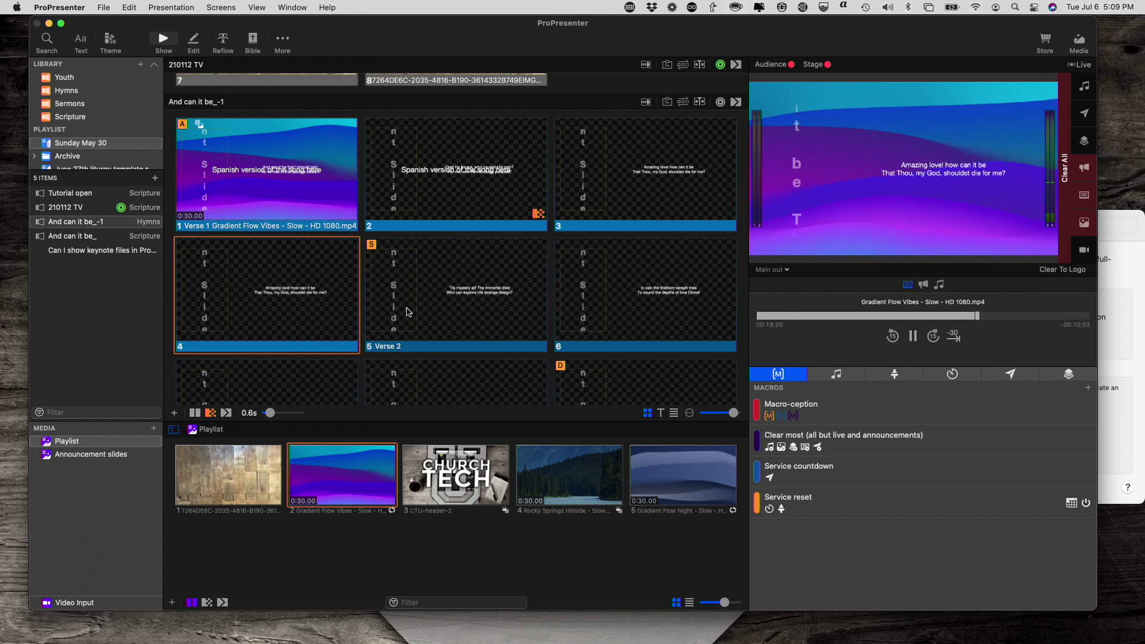
click(194, 413)
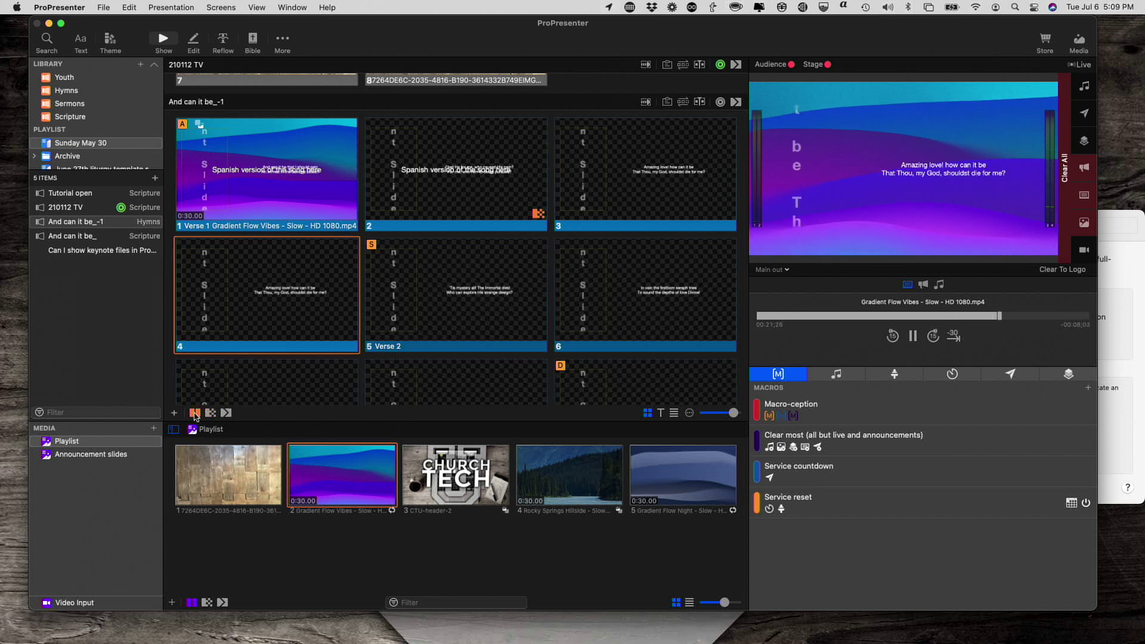
click(708, 187)
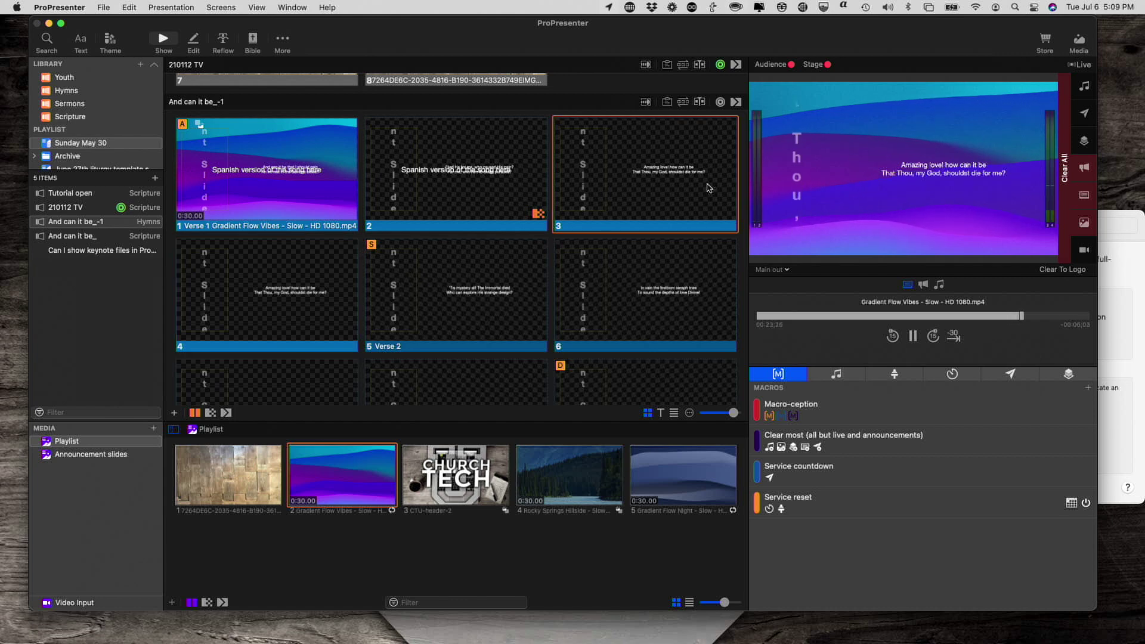
click(646, 263)
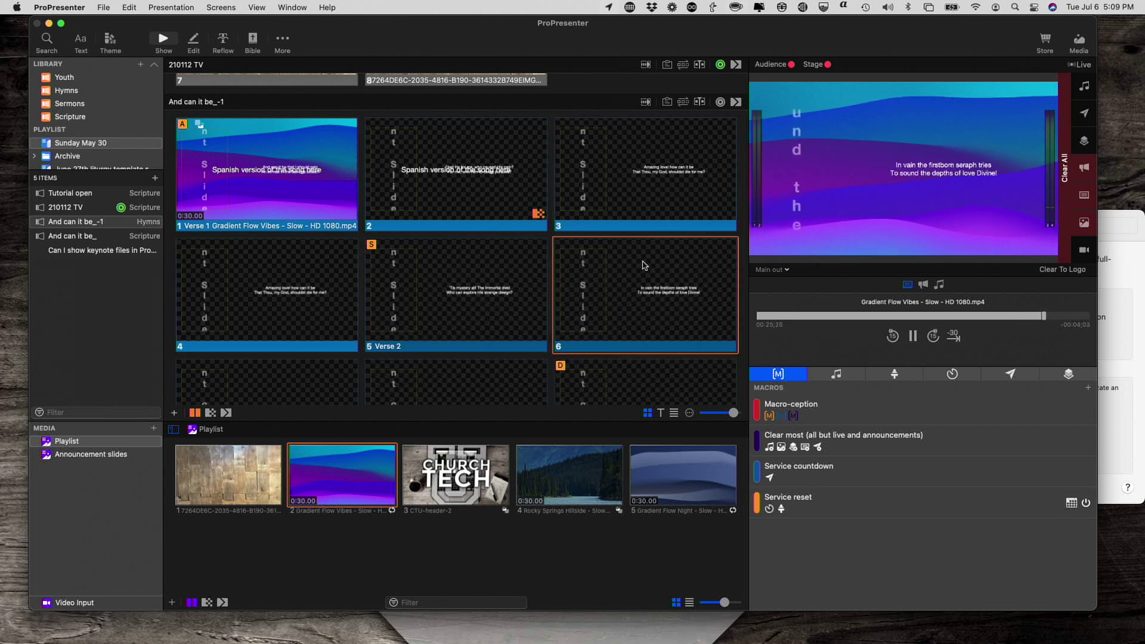
click(442, 267)
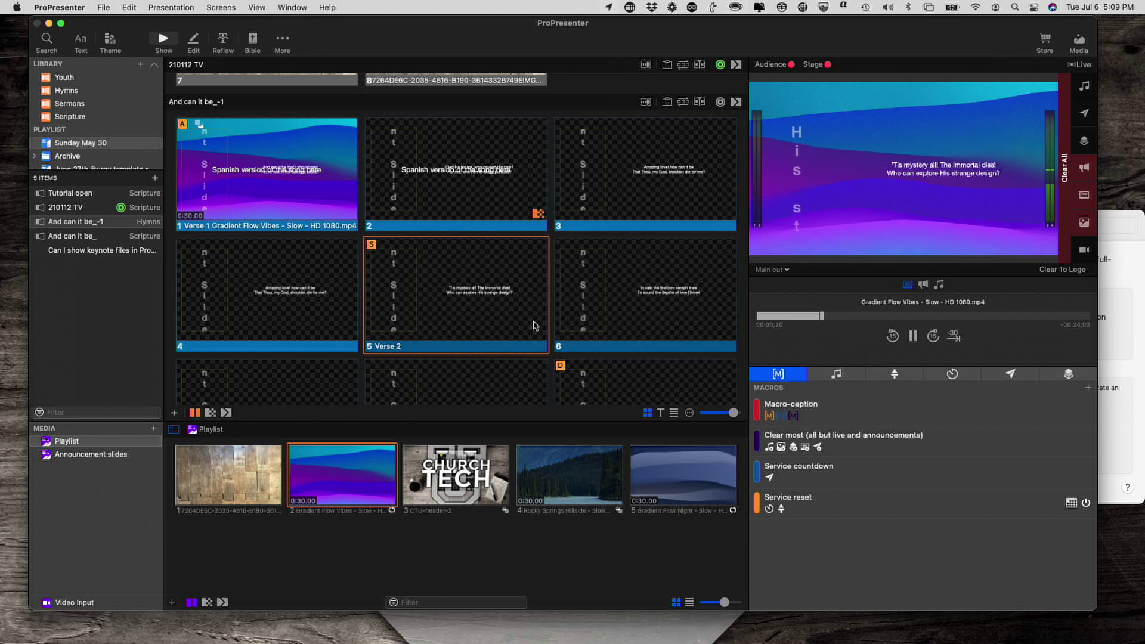
- Replace 'June 29' with 'July 6' in the countdown message and show it
click(1013, 374)
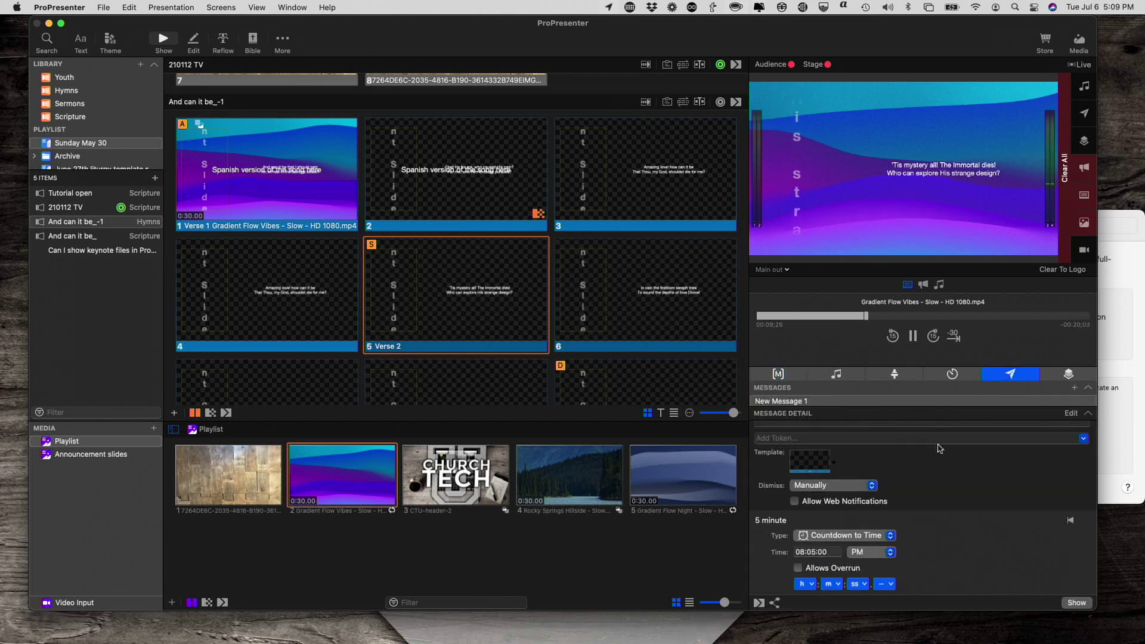
scroll(932, 446, down, 1)
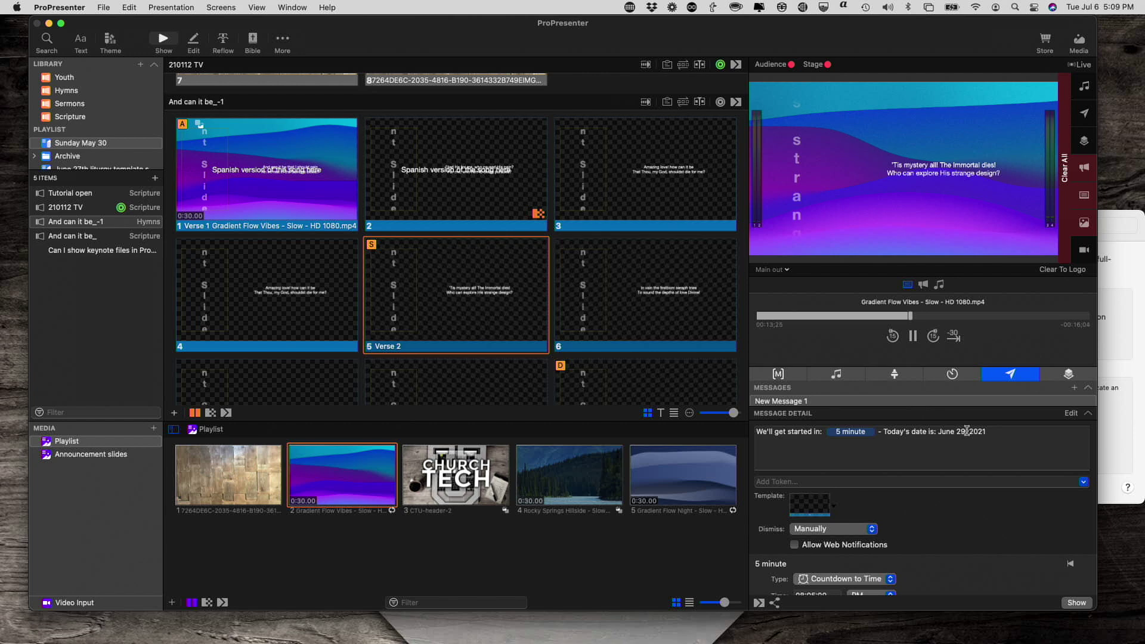
drag(966, 431, 934, 431)
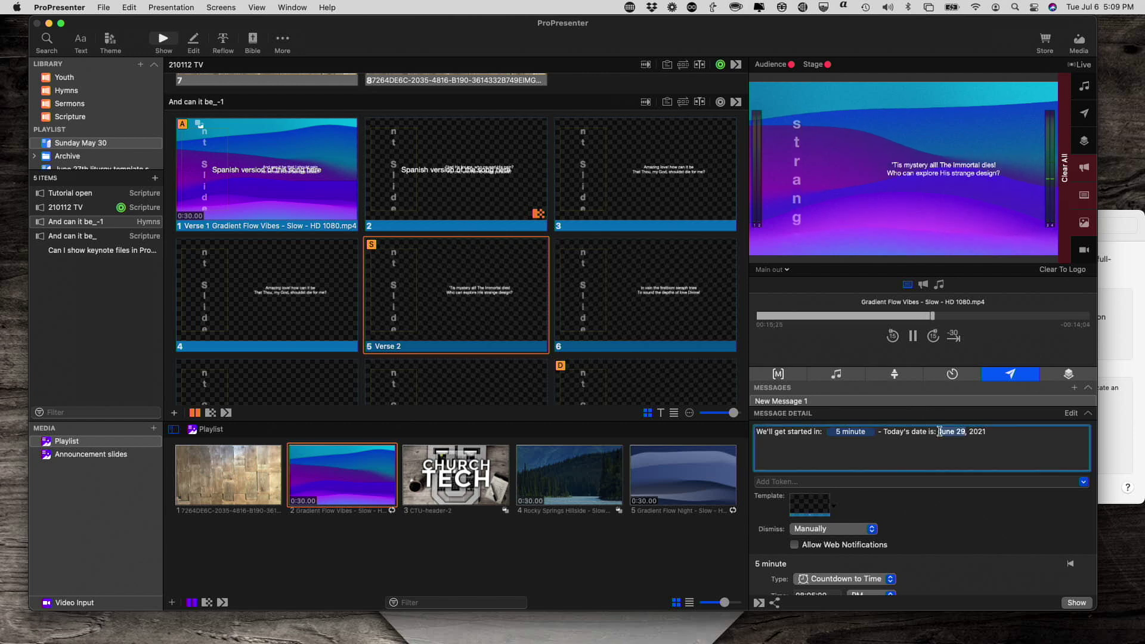
text(July)
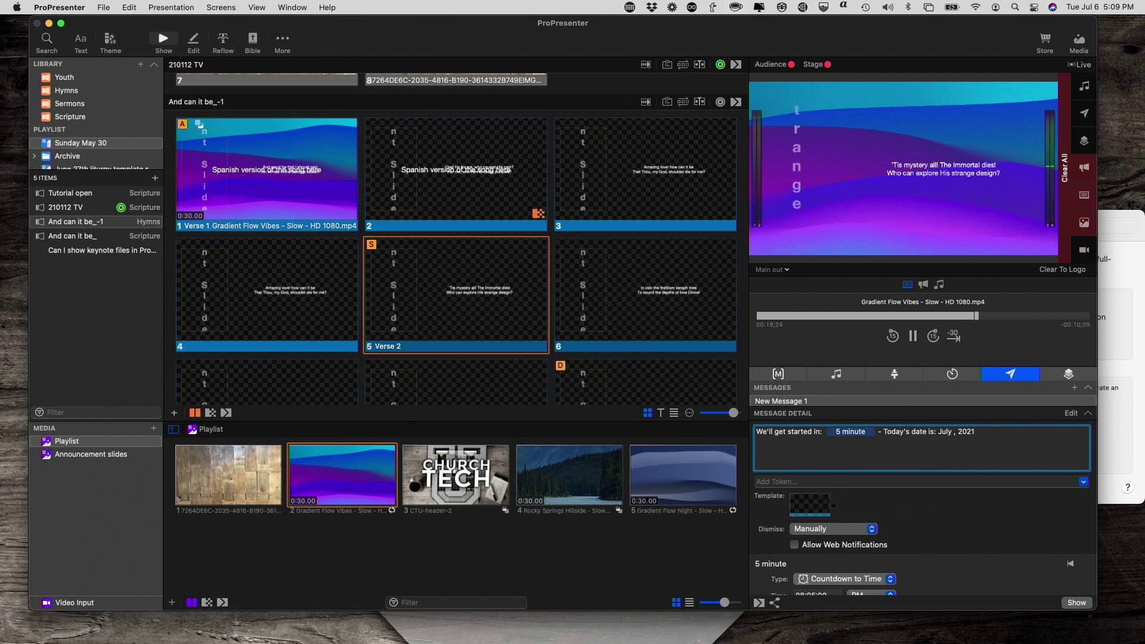
text( 6)
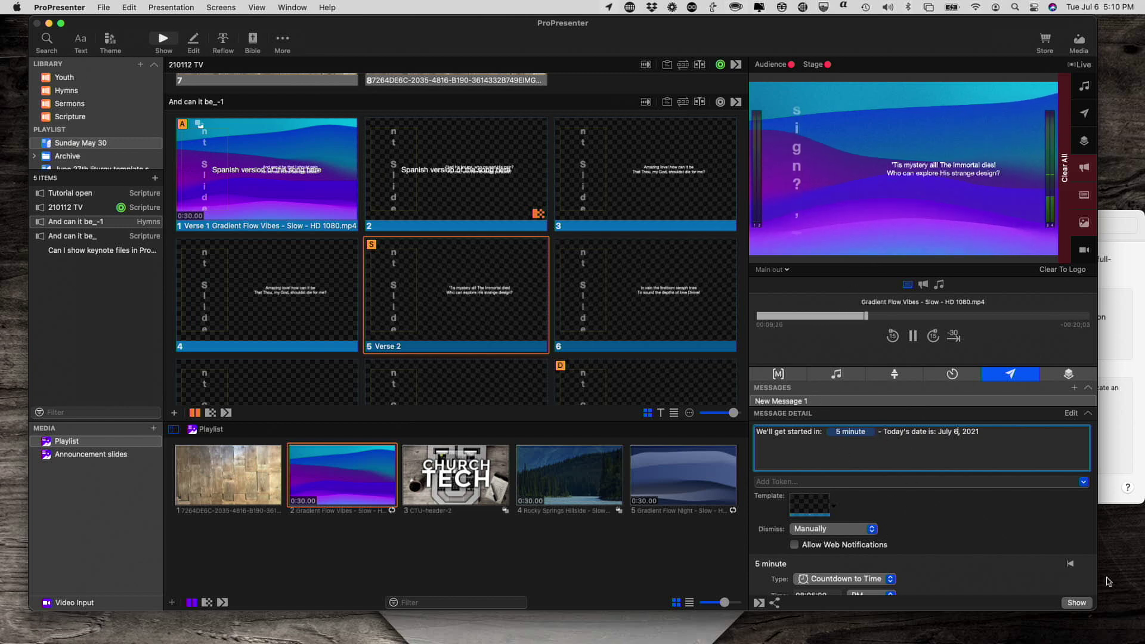
click(1082, 605)
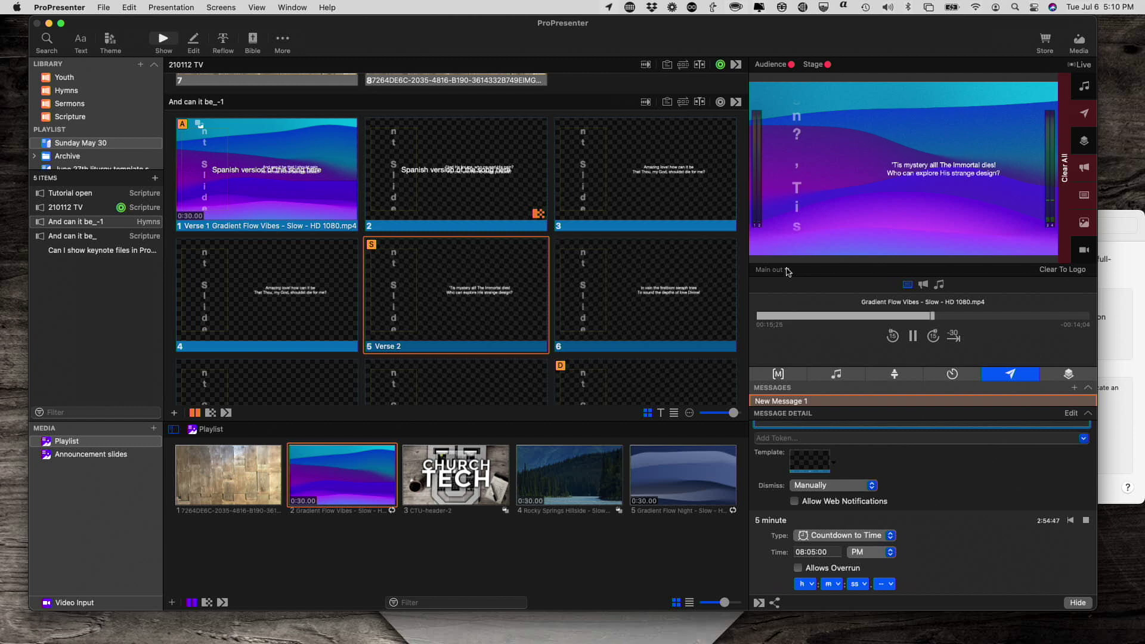
- Preview the Alpha output and bring up the Props panel's list of props
click(787, 270)
click(780, 311)
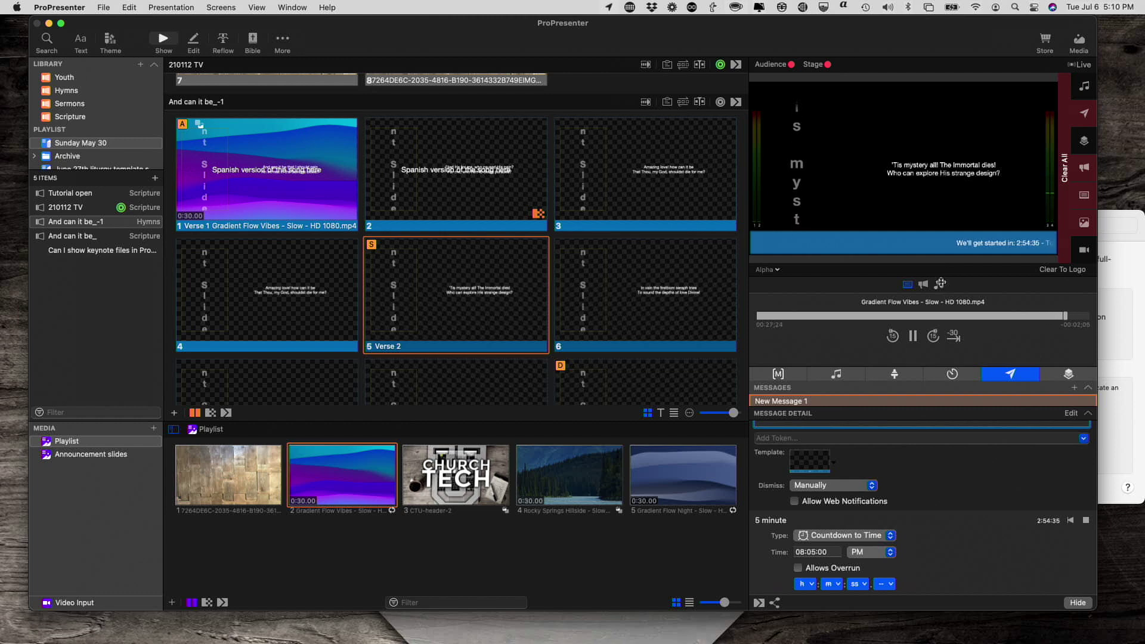
click(1067, 377)
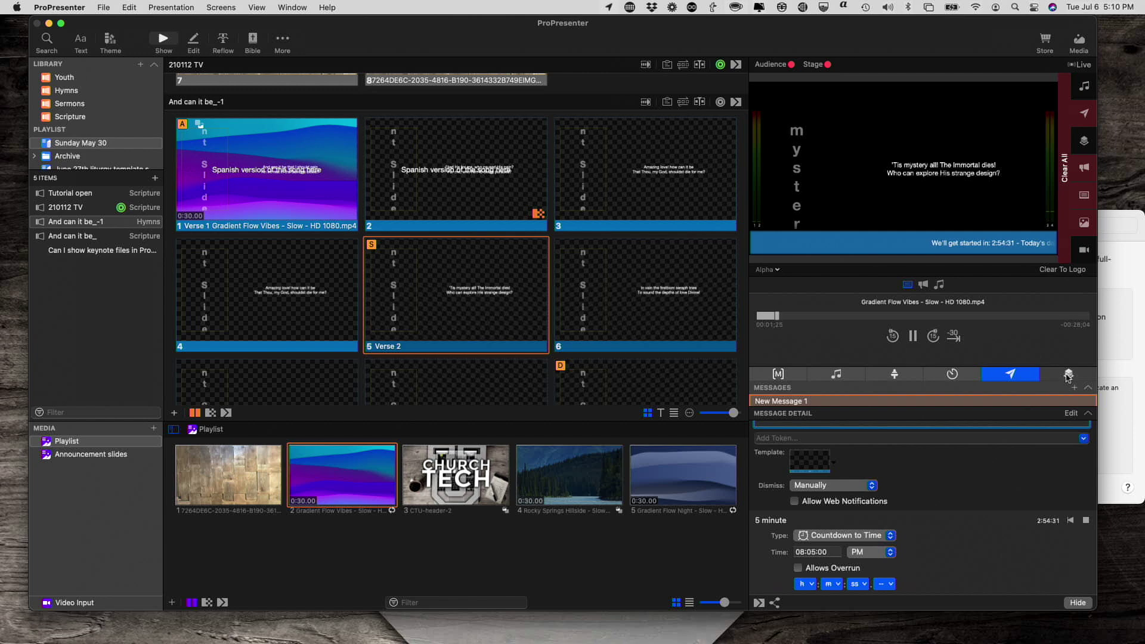
- Trigger the Website feed prop live, then bring Chrome back showing the site's RSS feed
scroll(883, 558, down, 2)
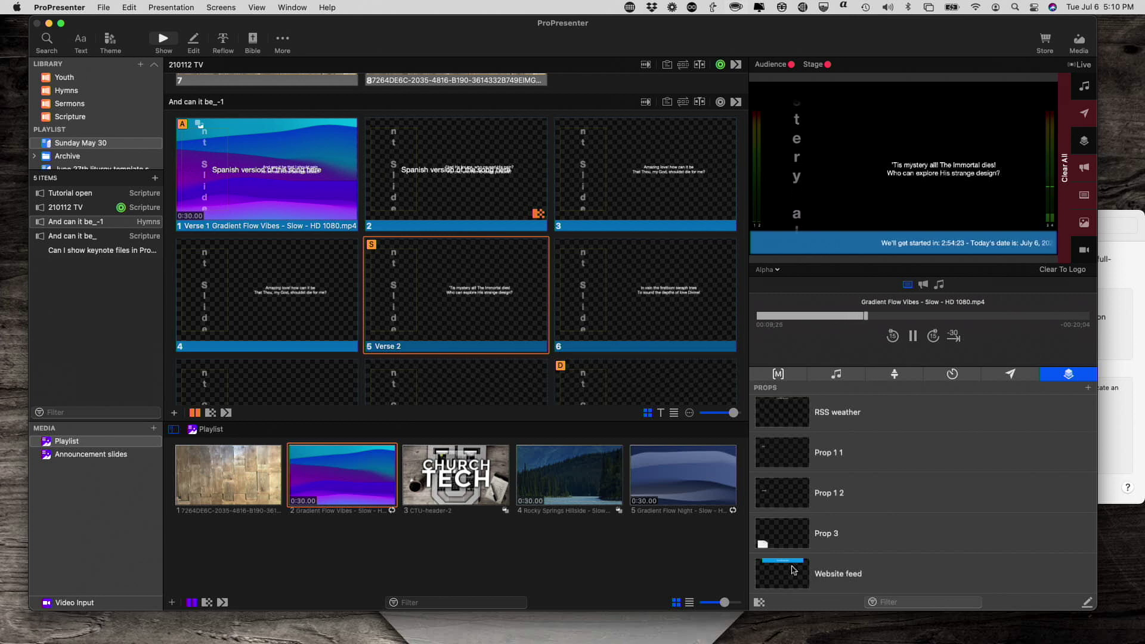
click(793, 571)
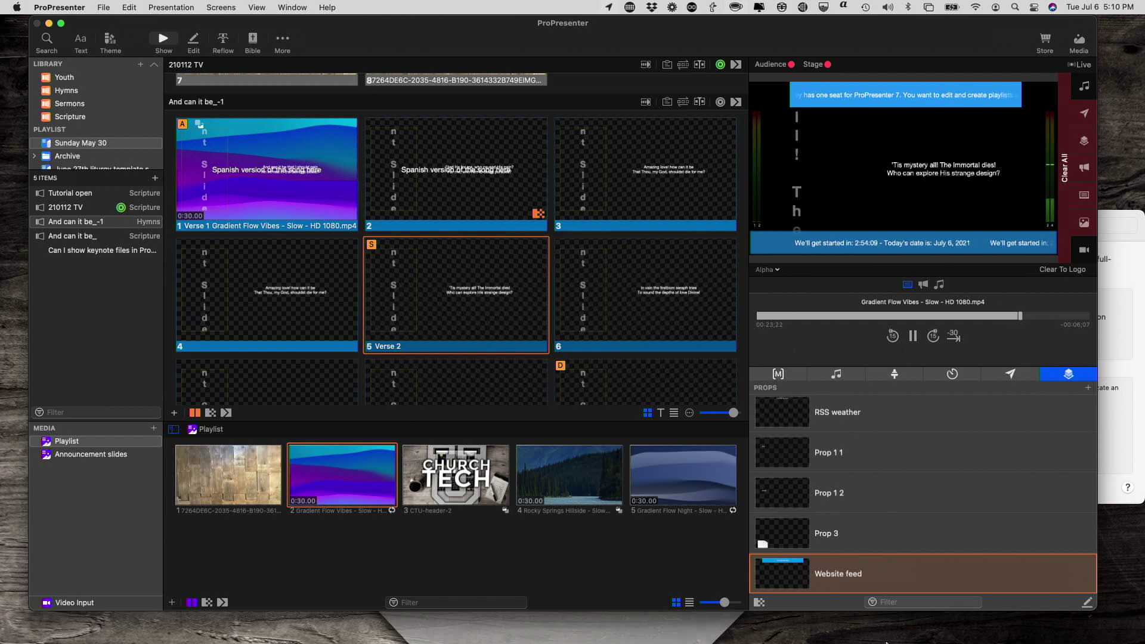
mouse_move(887, 642)
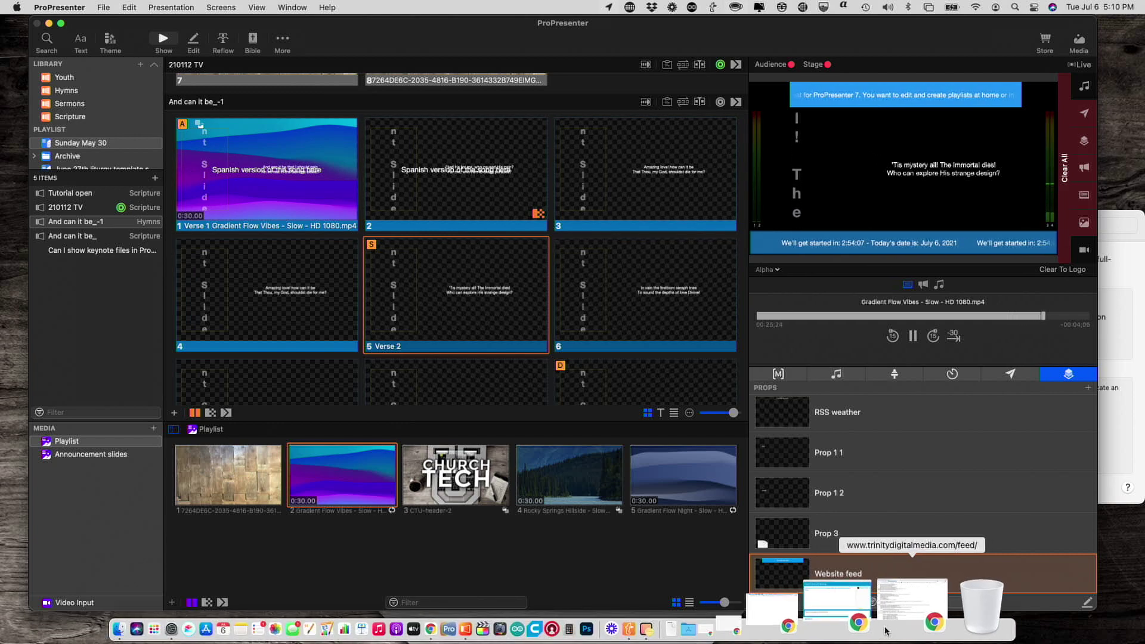
click(885, 630)
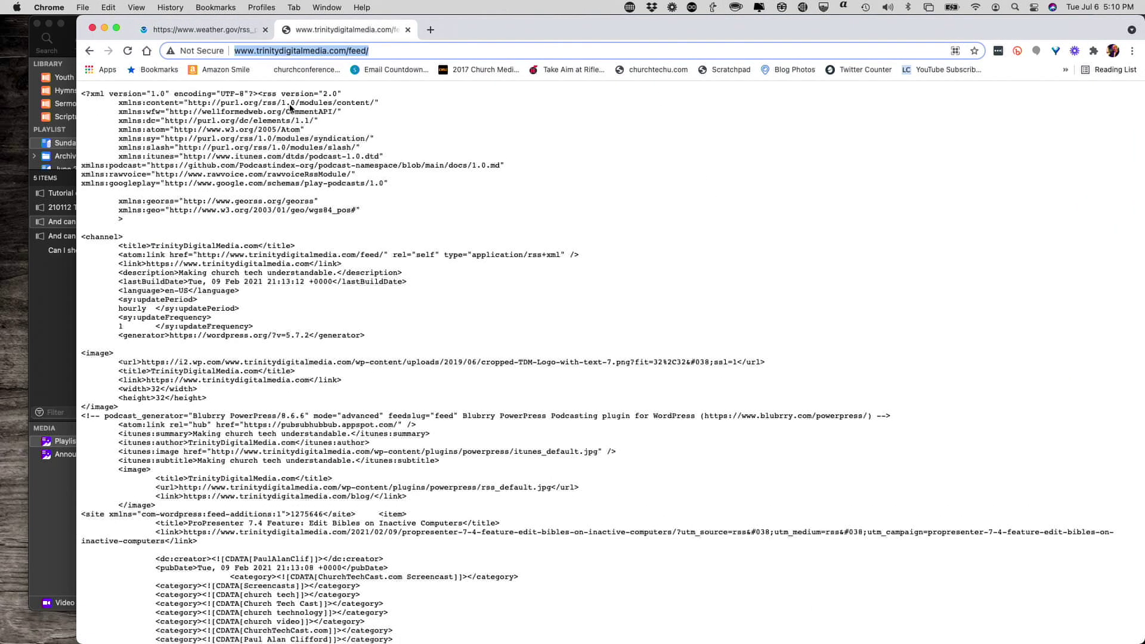
scroll(376, 241, down, 7)
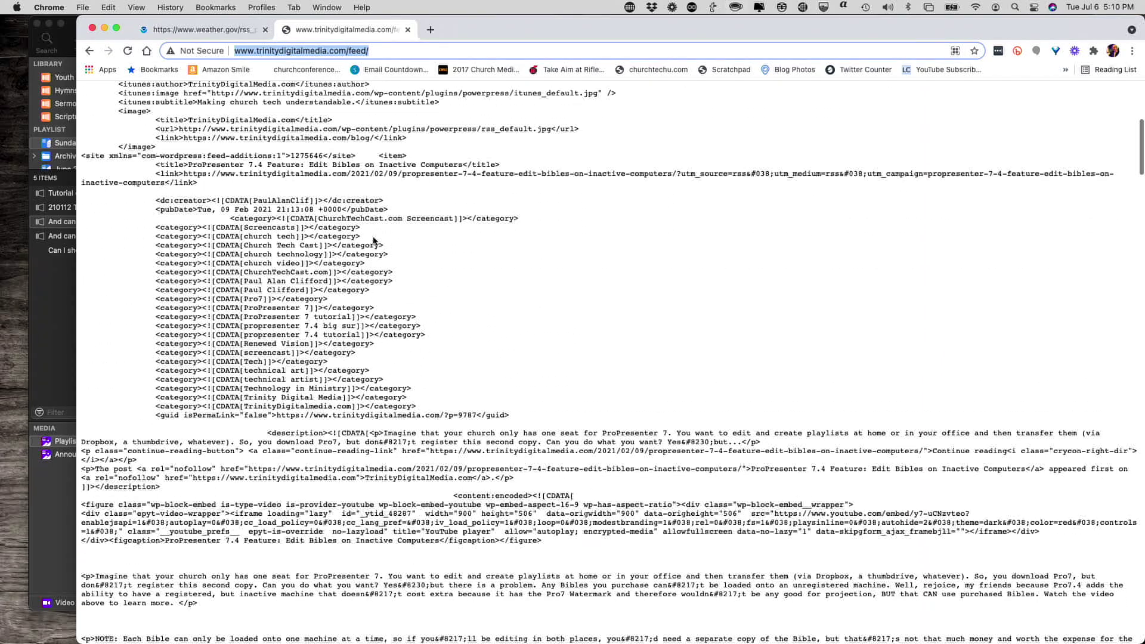
scroll(374, 240, up, 7)
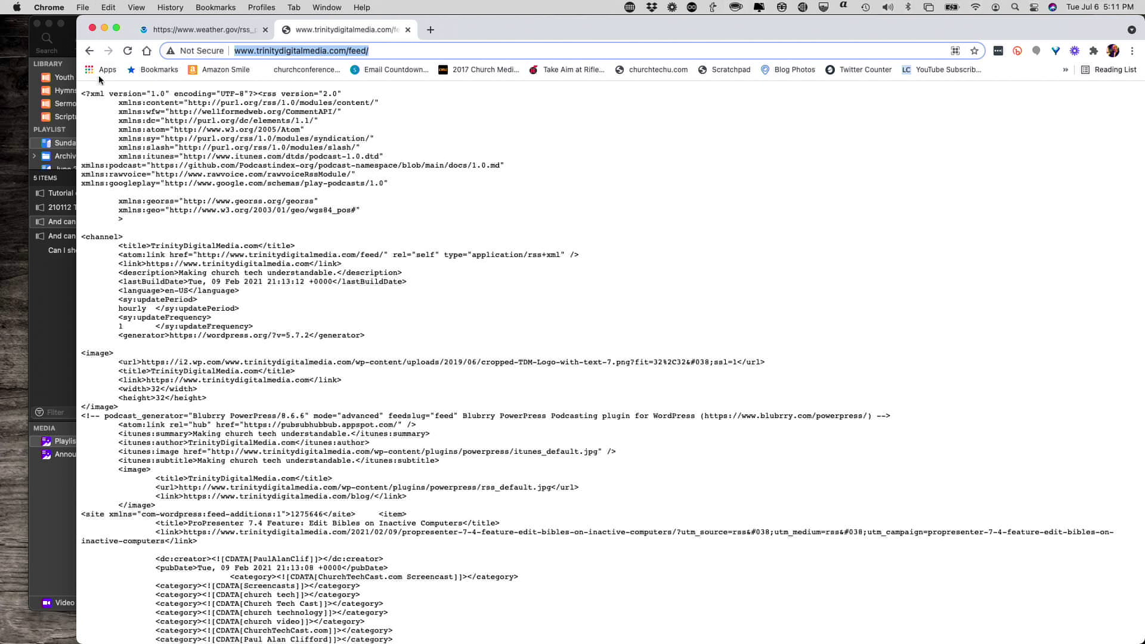
click(205, 31)
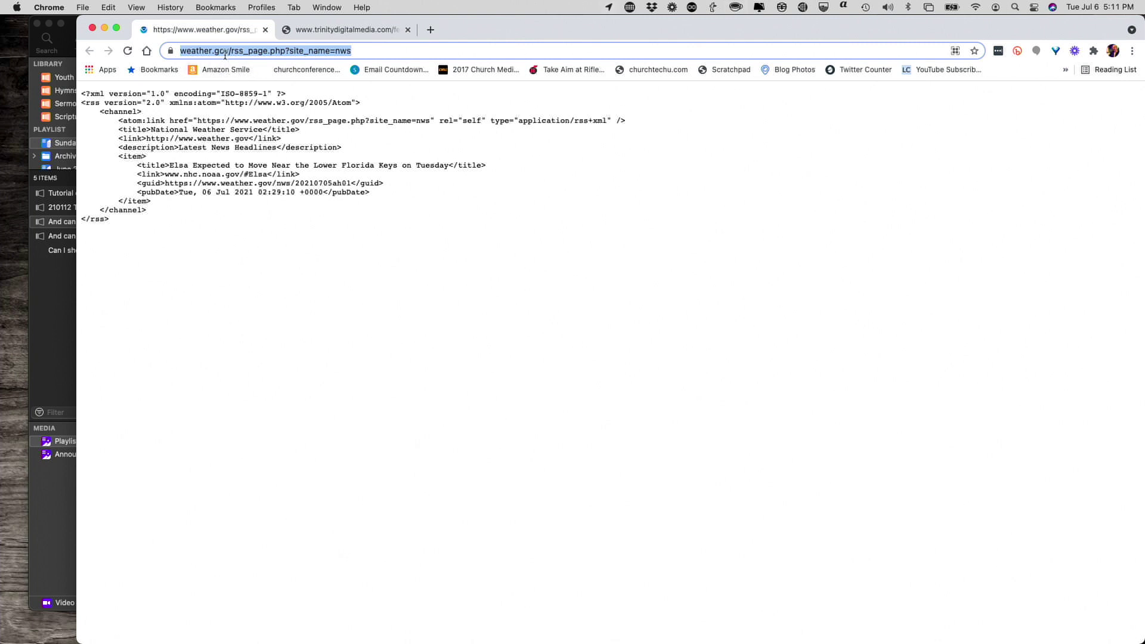
click(352, 30)
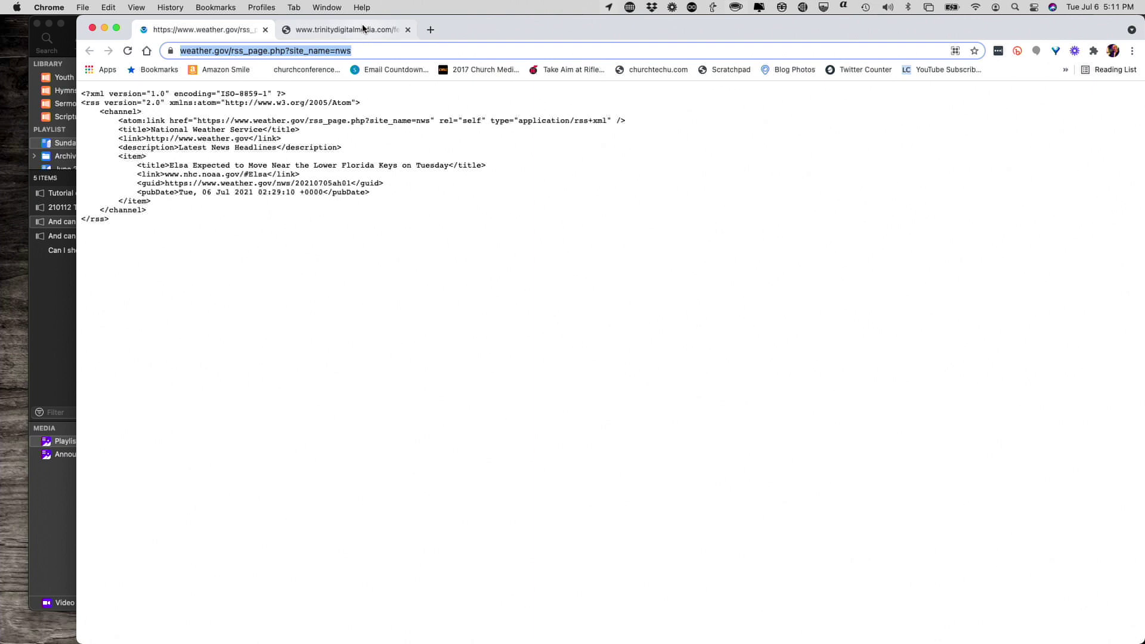
click(69, 317)
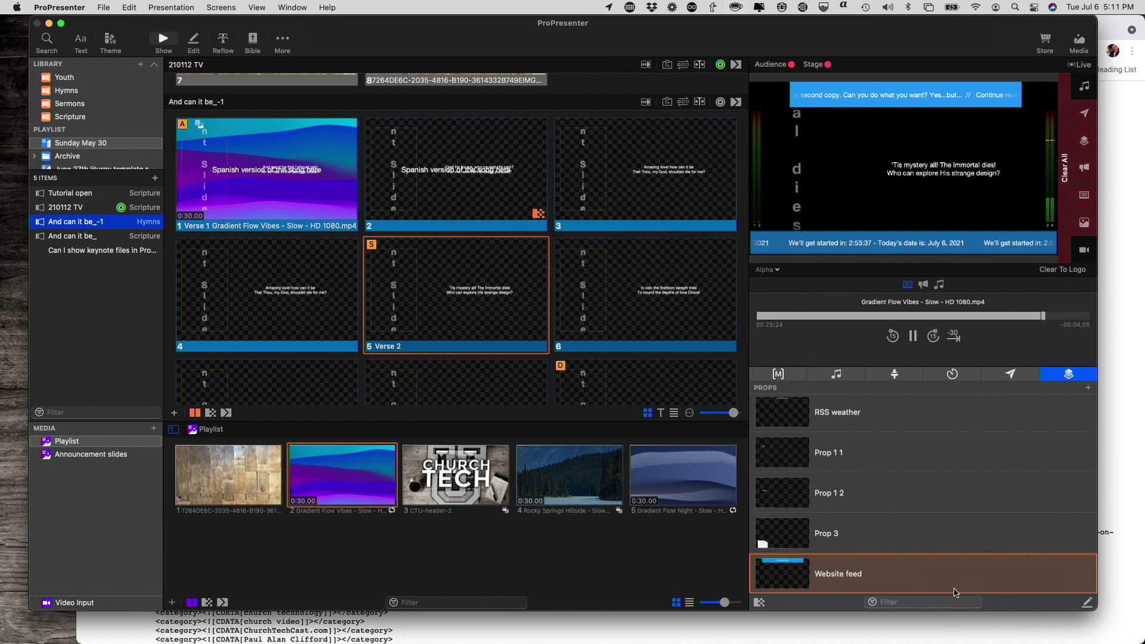
- Open the Website feed prop in the prop editor and select its RSS Feed text box
right_click(940, 574)
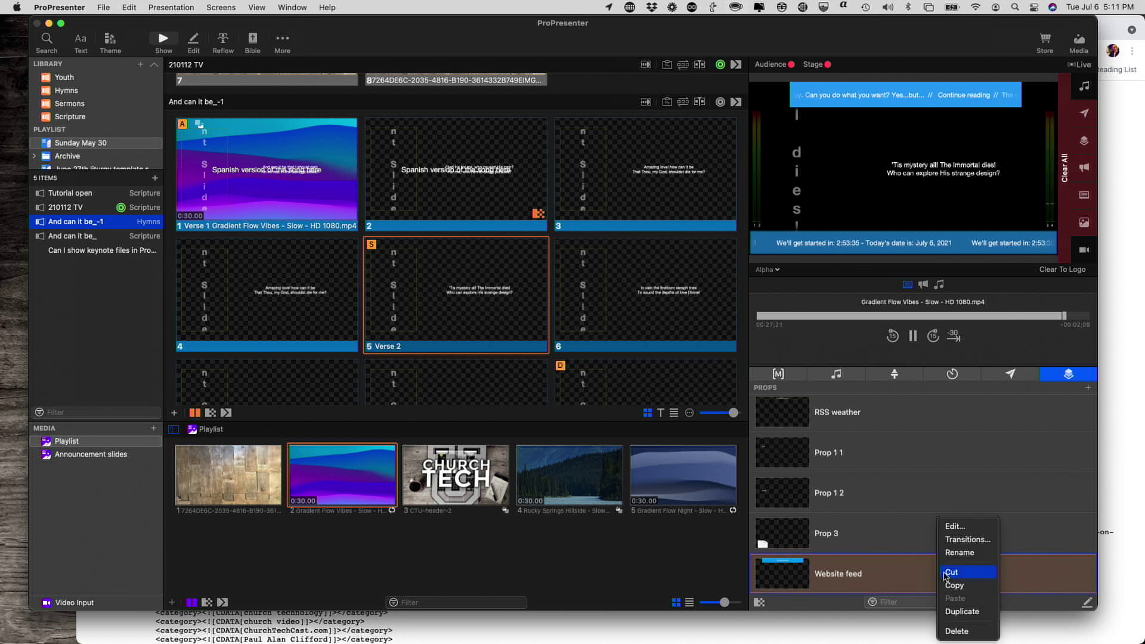
click(955, 527)
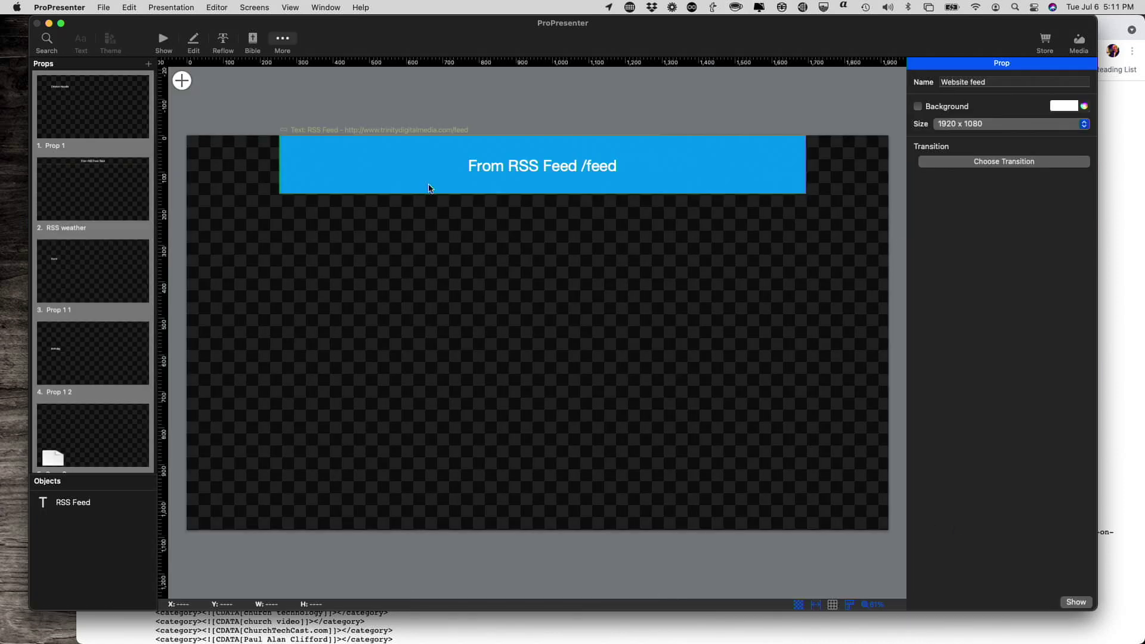
click(415, 172)
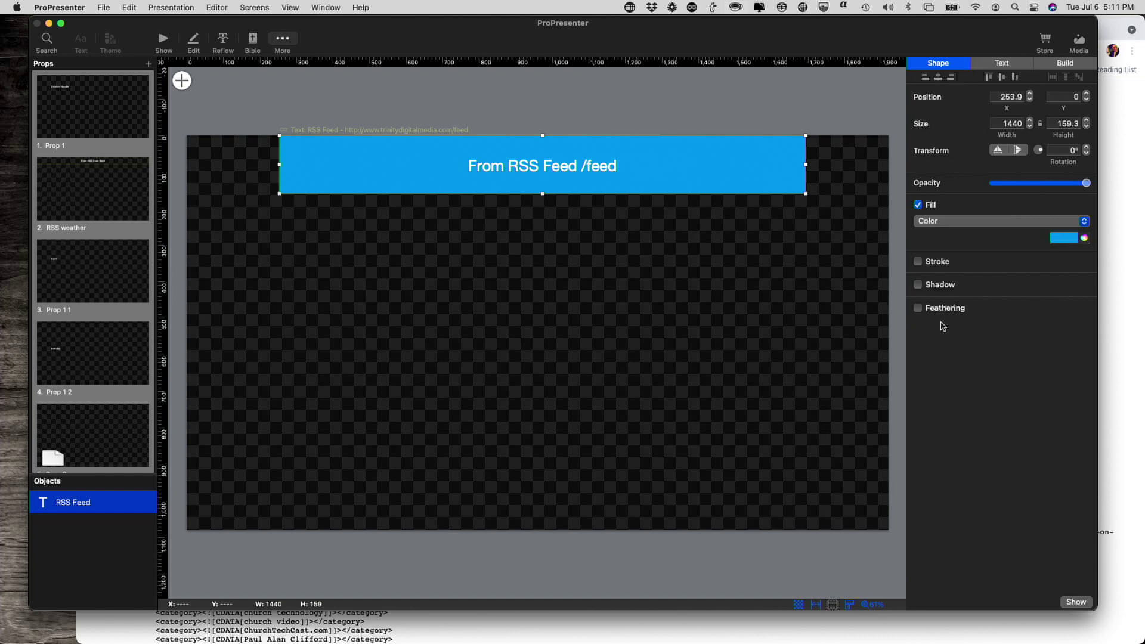
- Show the RSS Feed box's text properties, keeping RSS Feed as the linked text source
click(1004, 63)
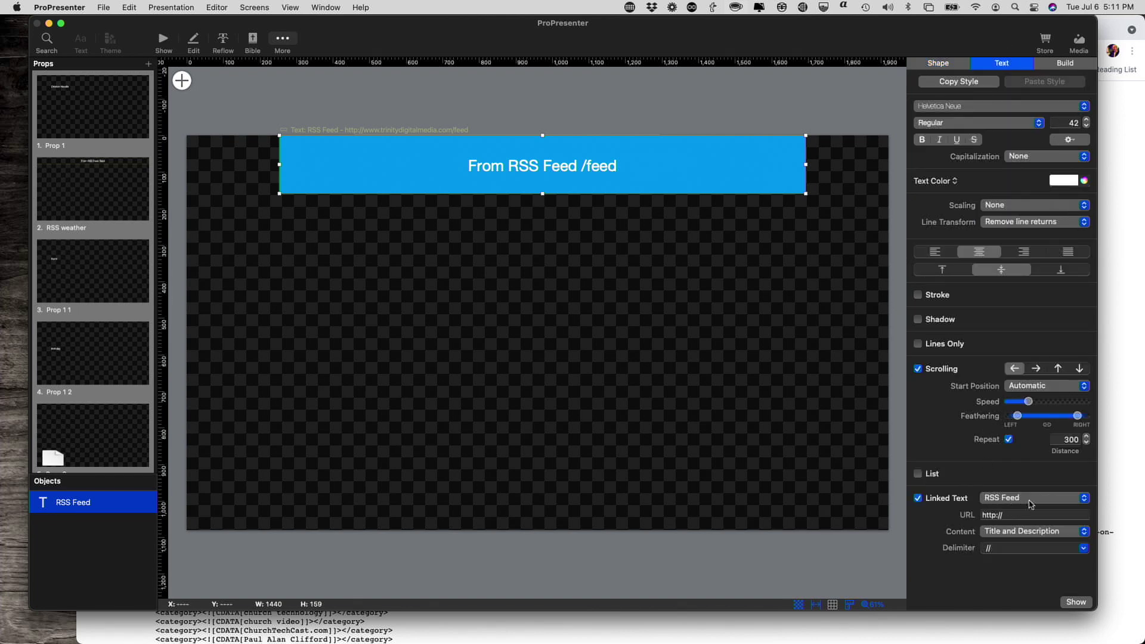
click(1083, 500)
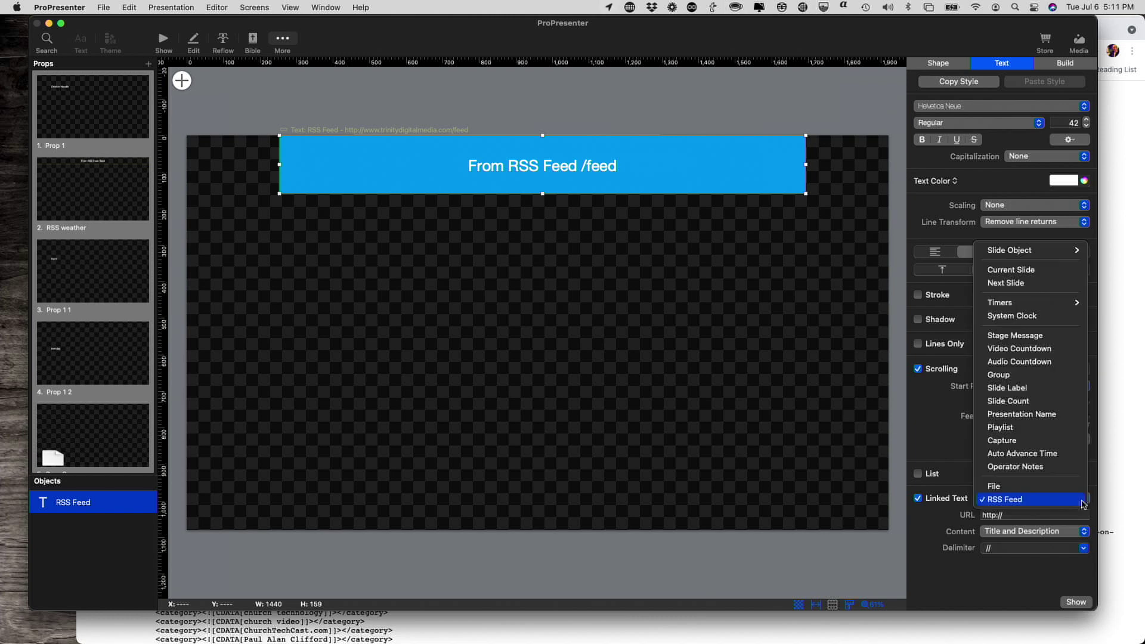
click(1083, 504)
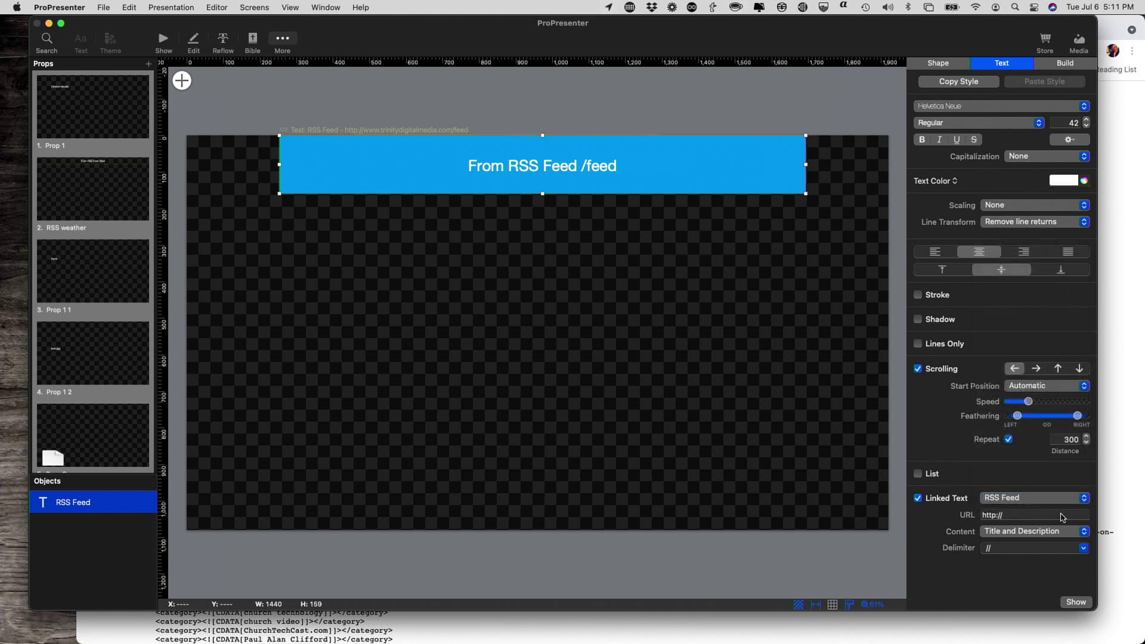
click(1058, 514)
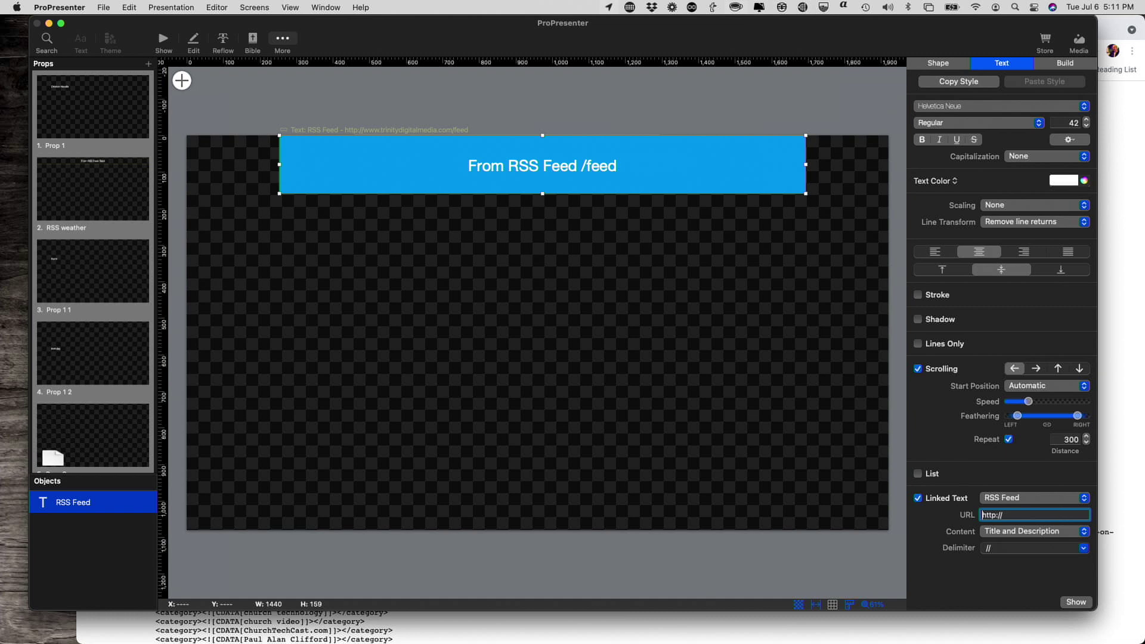
text(www.trinitydigitalmedia.com/)
text(feed)
key(BackSpace)
key(BackSpace)
key(BackSpace)
key(BackSpace)
text(www.trinitydigitalmedia.com/)
key(shift+super+Right)
key(BackSpace)
click(1085, 548)
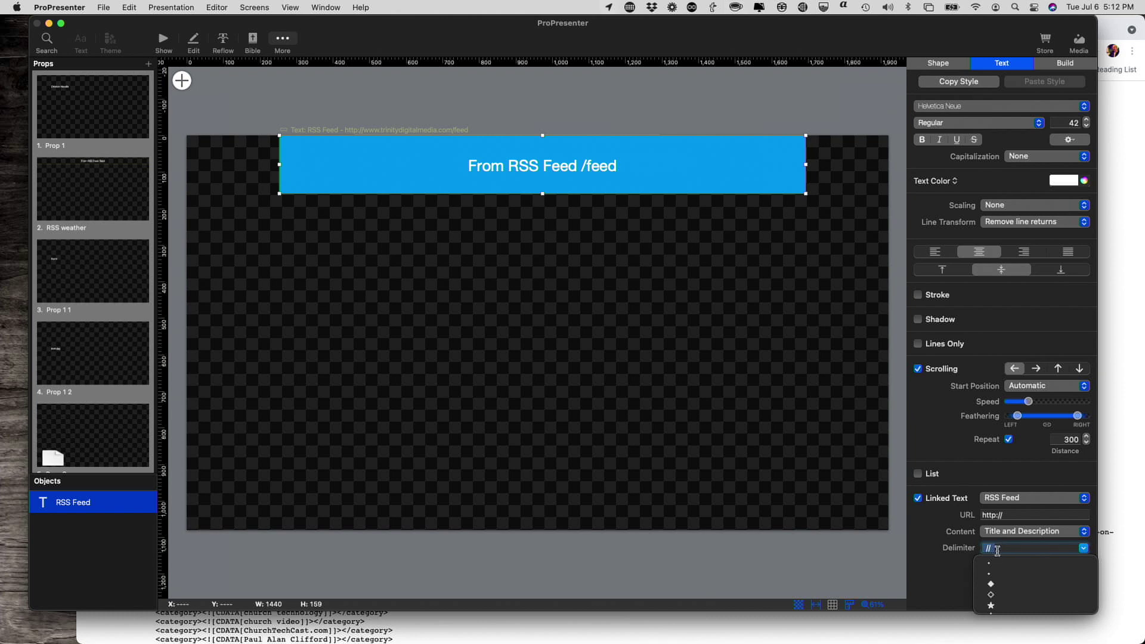
- Scroll through the delimiter symbols and close the list, leaving // unchanged
click(998, 549)
scroll(993, 586, down, 3)
click(944, 578)
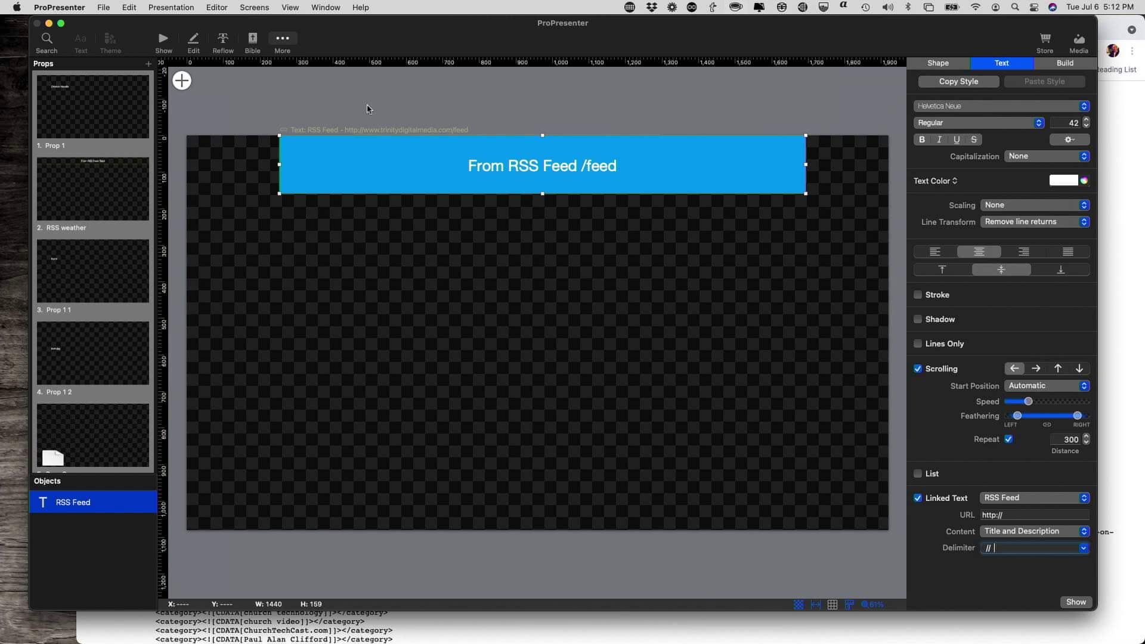
- Leave the prop editor for the Show view with the Website feed banner still live
click(162, 40)
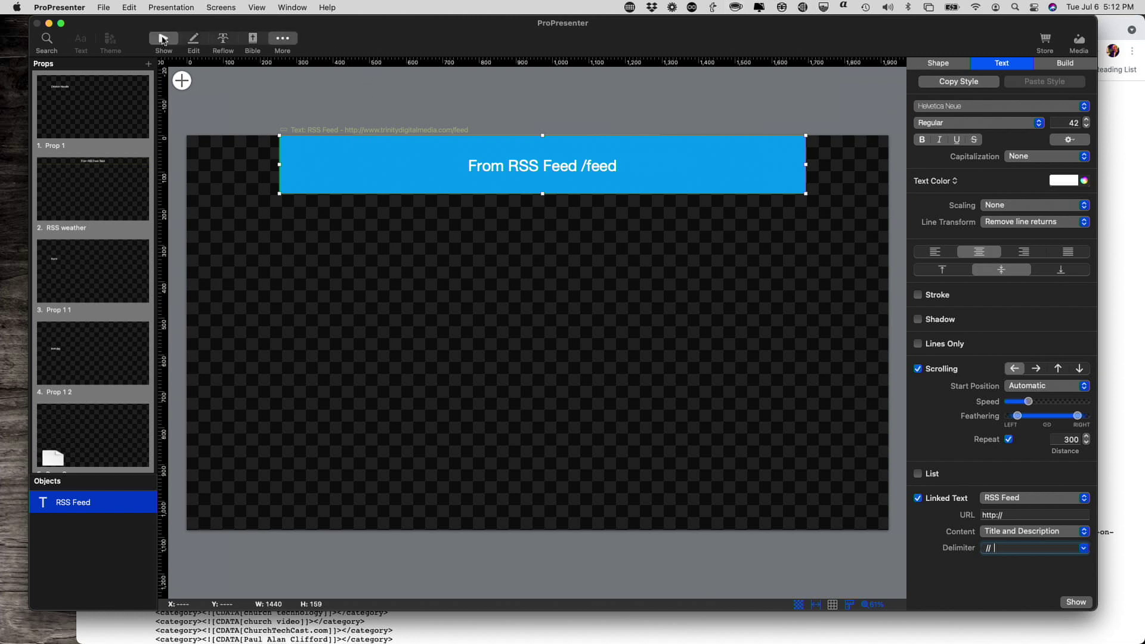